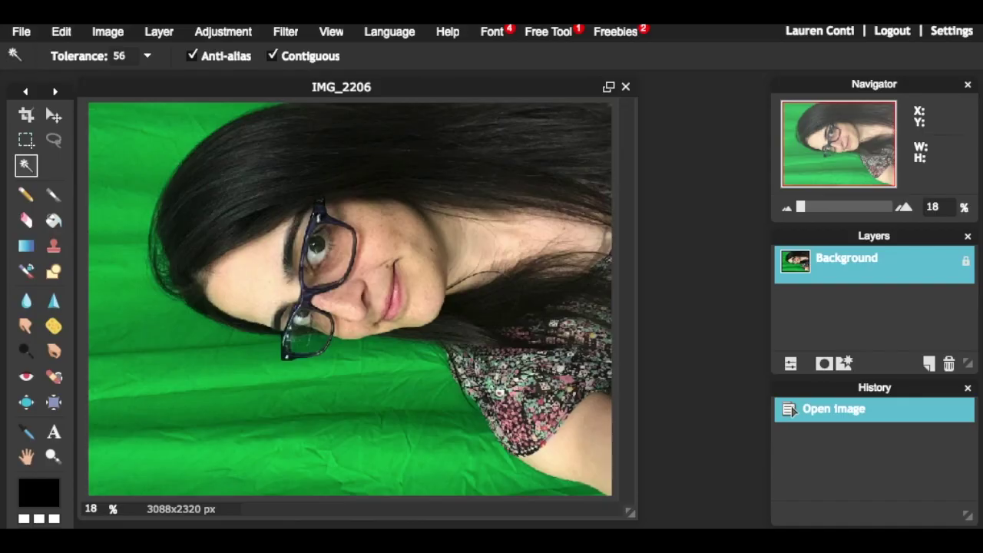
Unlock the Background layer for editing
click(21, 32)
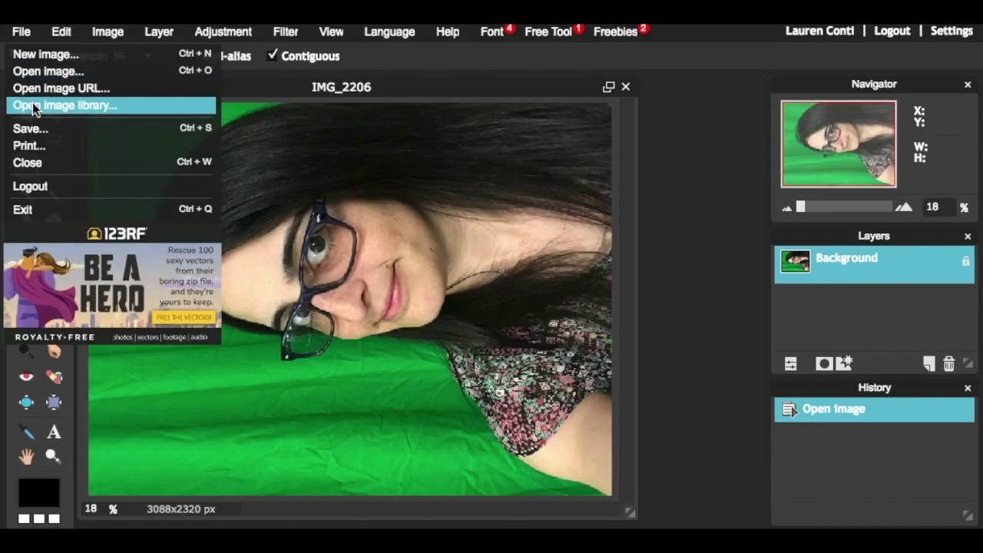
click(342, 93)
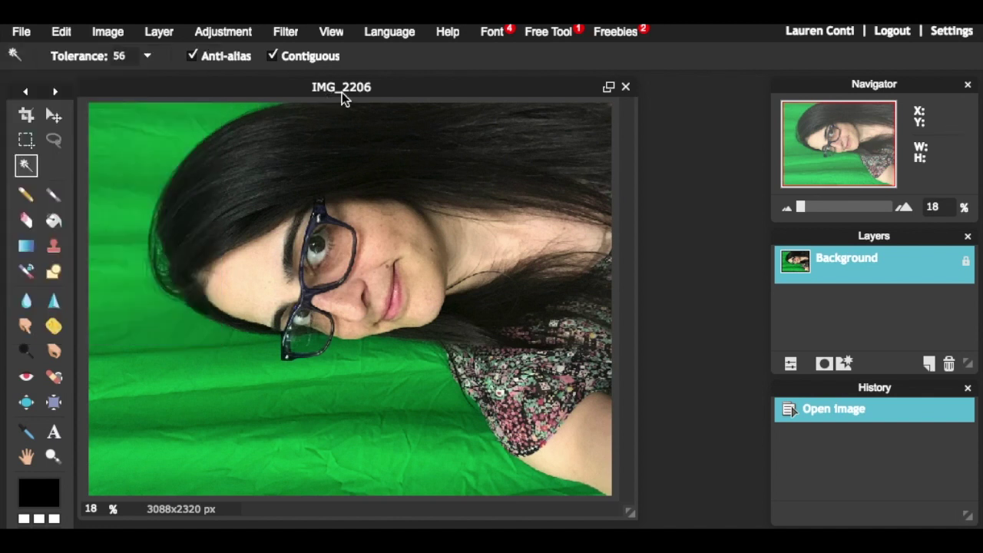
double_click(966, 263)
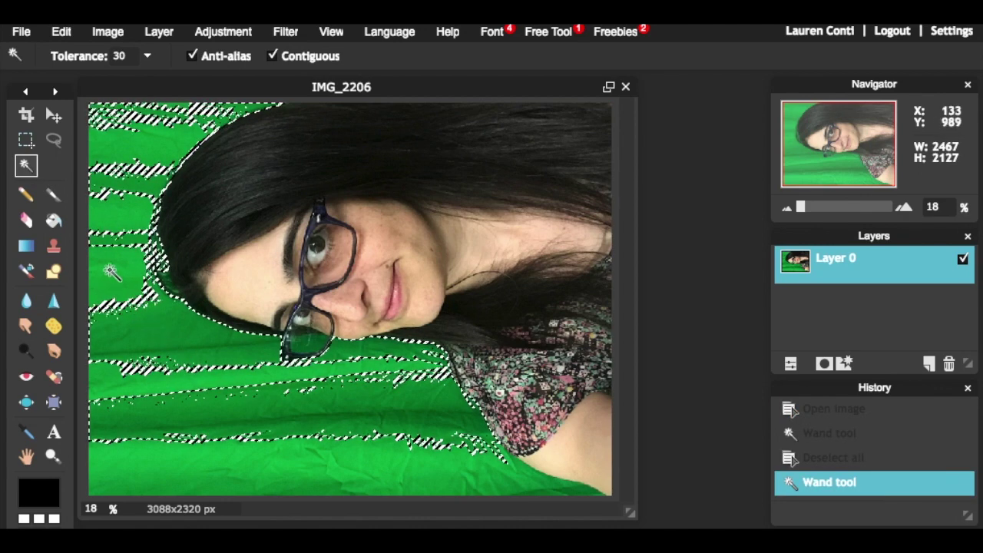
Set Magic Wand tolerance to 59 and select the entire green backdrop
click(111, 272)
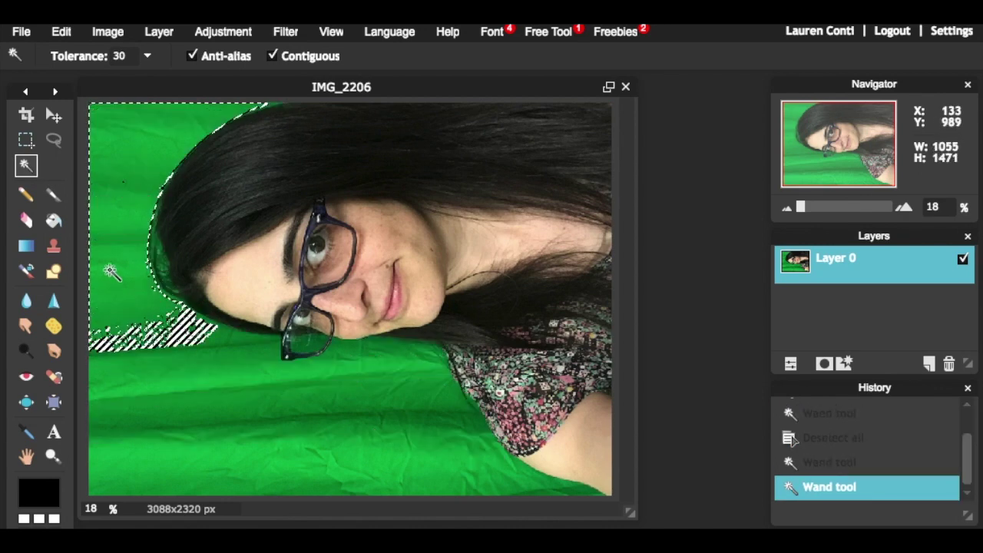
click(191, 382)
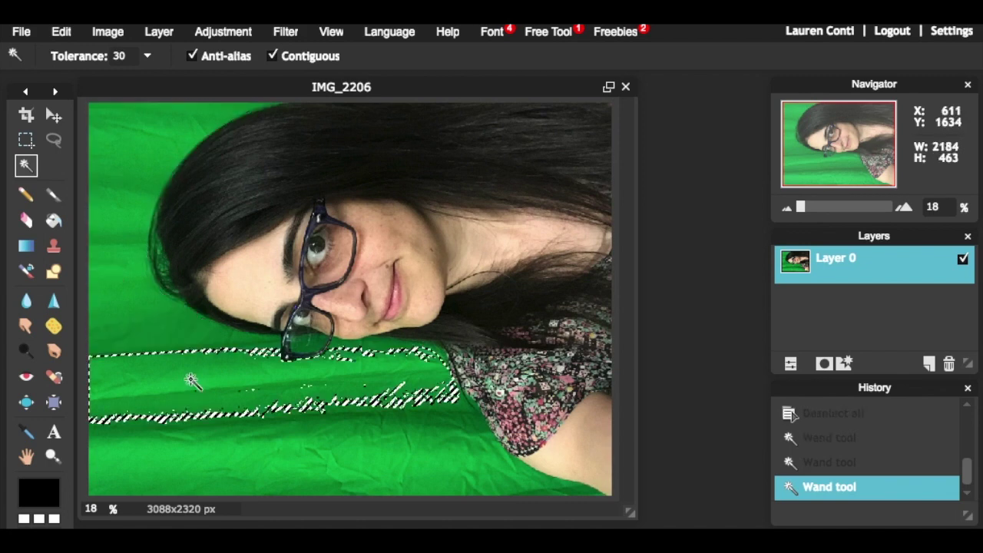
double_click(111, 57)
text(59)
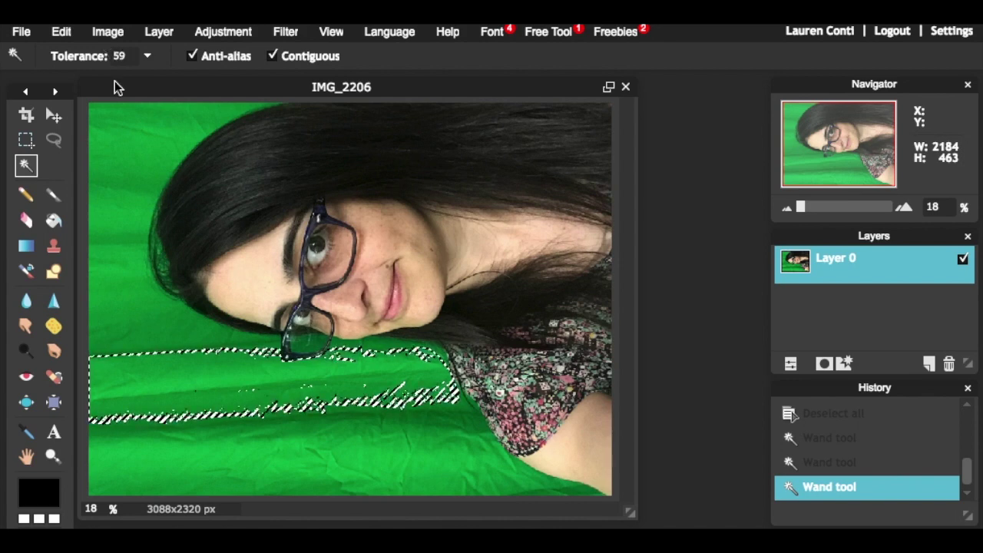
click(112, 289)
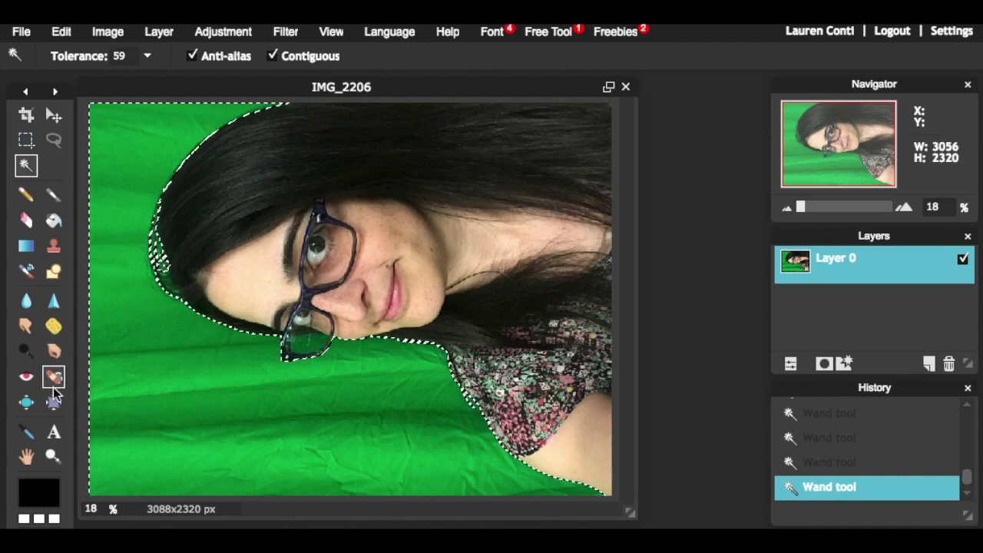
Zoom to 33% on the face and pan to the hair's left edge
click(57, 453)
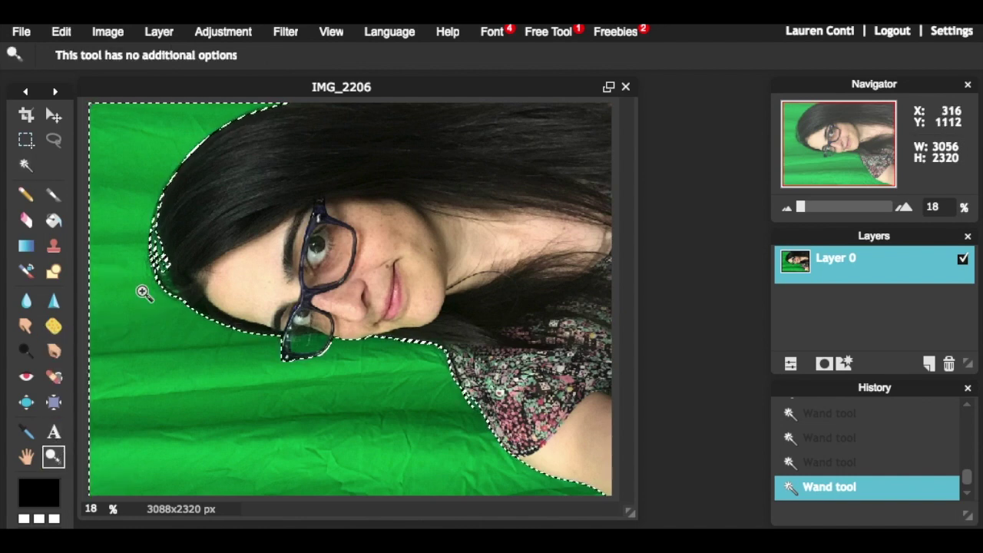
click(150, 238)
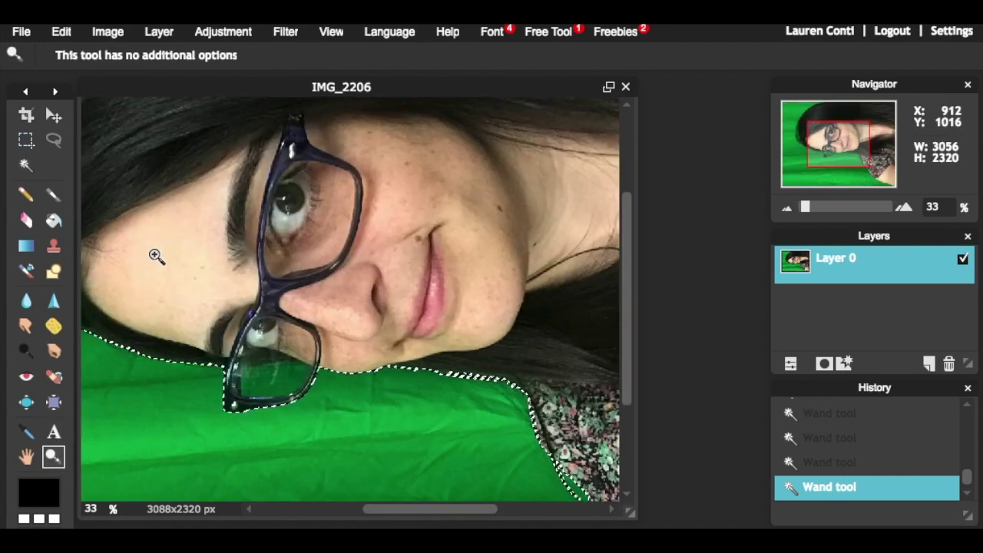
key(space)
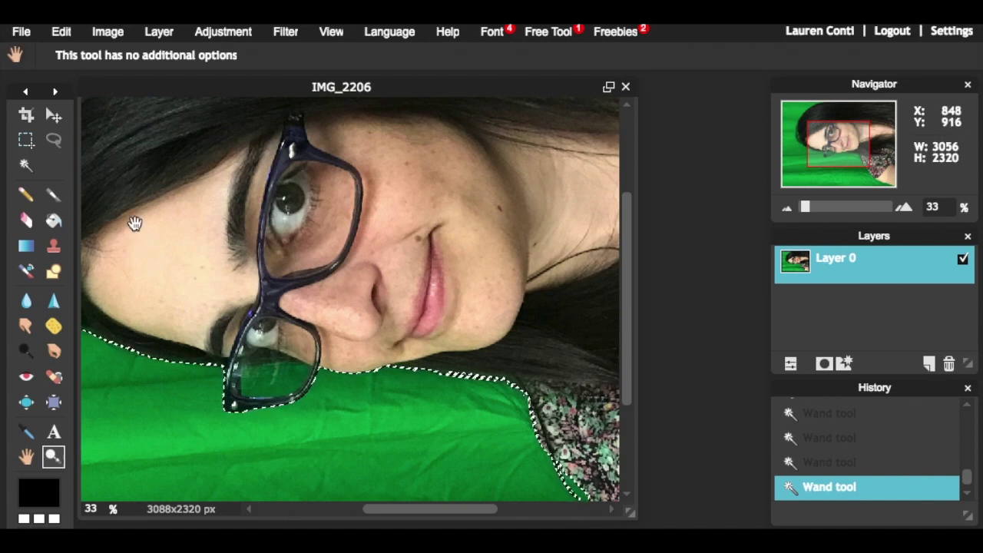
key(space)
mouse_move(133, 222)
mouse_down()
mouse_move(424, 244)
mouse_move(432, 309)
mouse_up()
Lasso-add green and subtract hair so the selection traces the hair's left edge
click(53, 144)
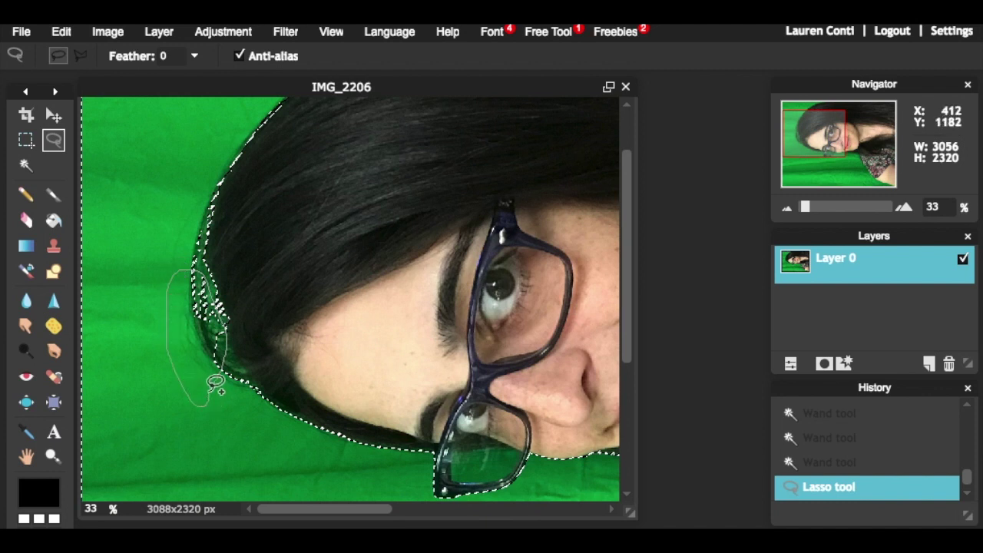
mouse_move(216, 385)
mouse_down()
mouse_move(257, 397)
mouse_move(253, 355)
mouse_up()
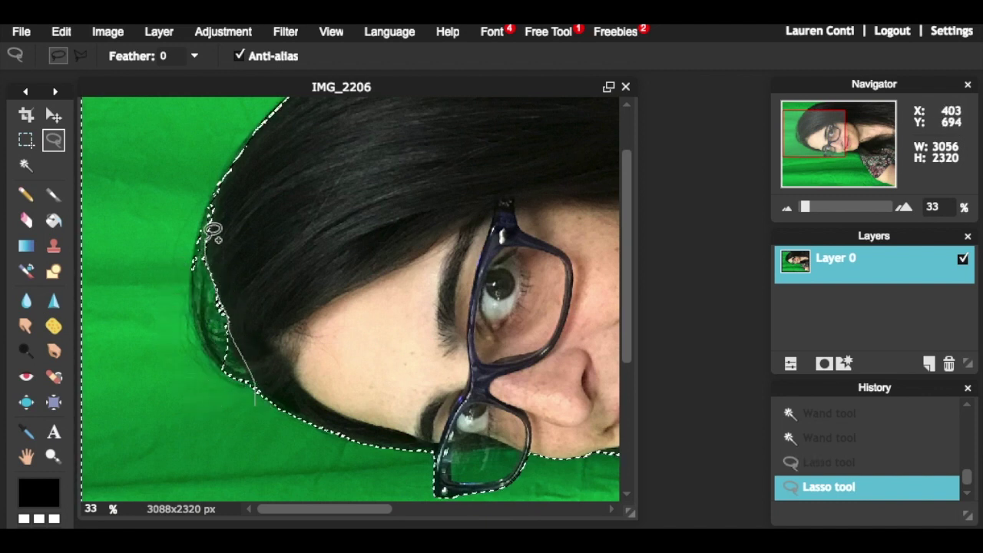
mouse_move(213, 230)
mouse_down()
mouse_move(191, 432)
mouse_move(246, 407)
mouse_up()
mouse_move(219, 295)
mouse_down()
mouse_move(193, 186)
mouse_move(183, 306)
mouse_up()
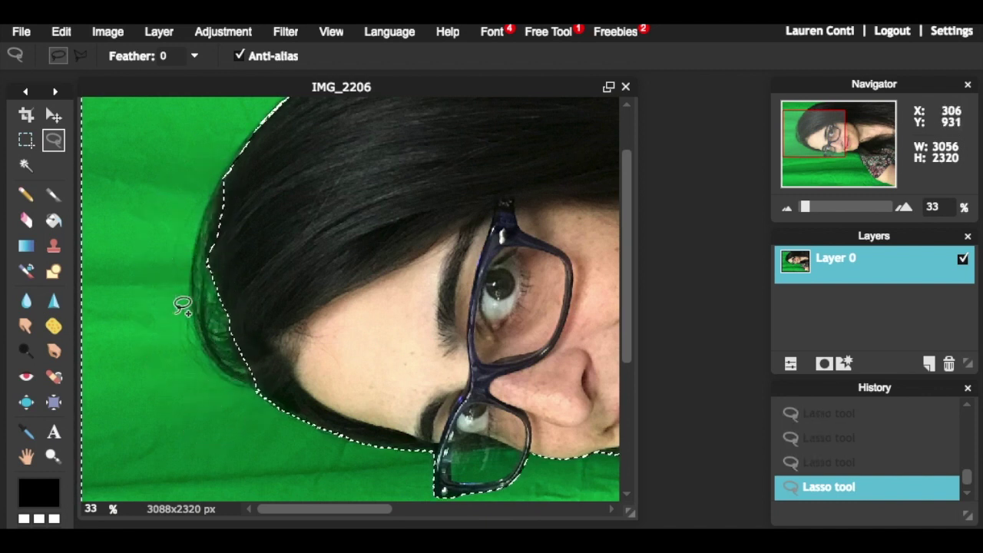
drag(241, 158, 224, 192)
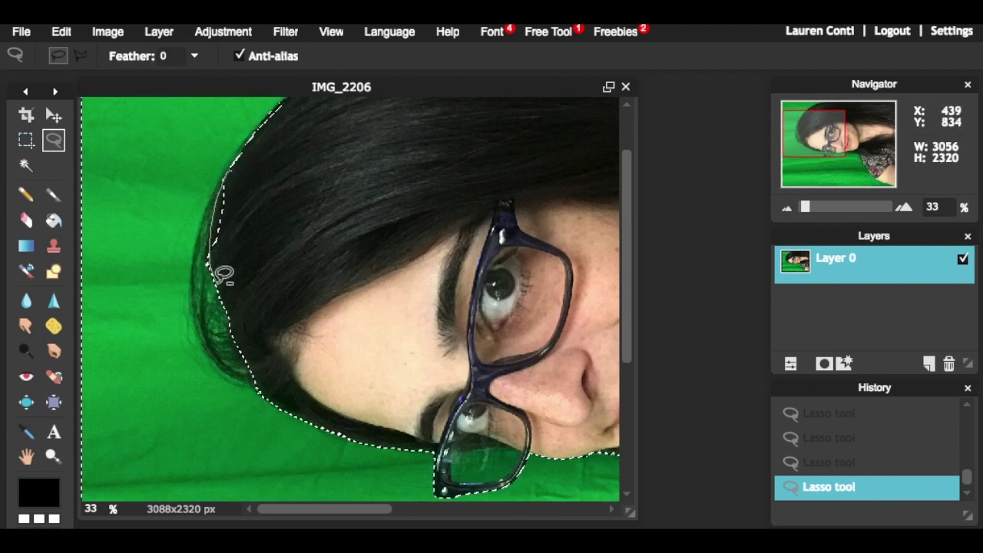
drag(224, 274, 223, 271)
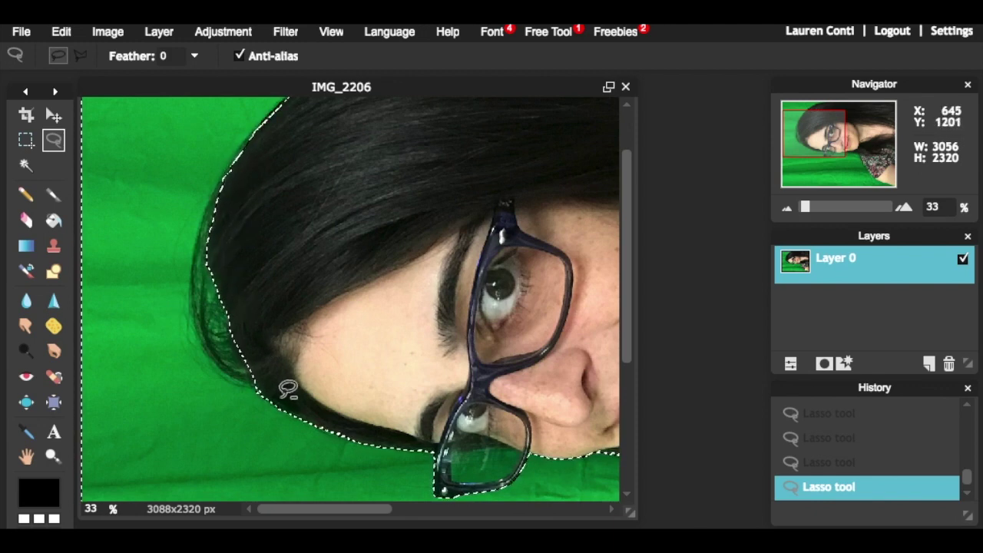
scroll(281, 397, down, 2)
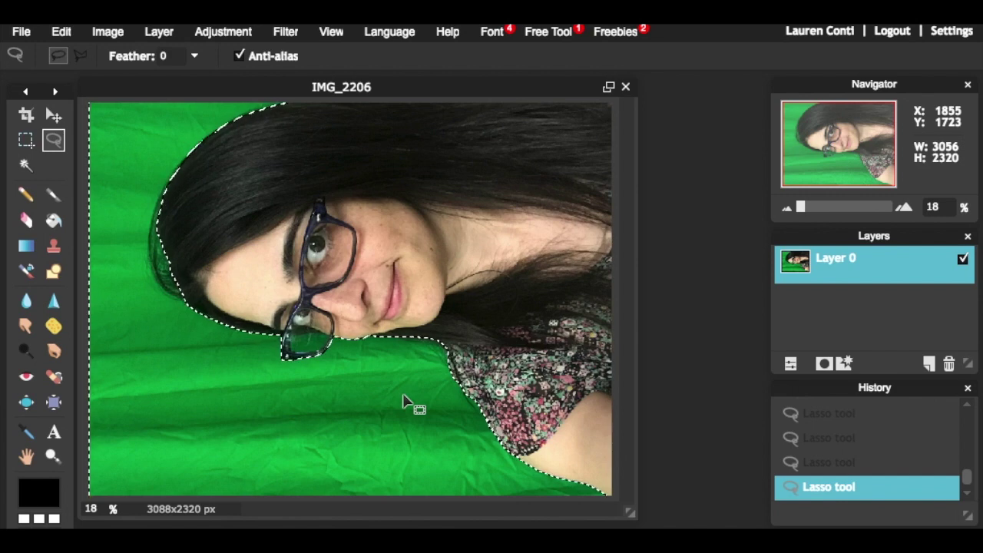
Delete the selected green backdrop, deselect, and wand-select the green in the lower lens
key(Delete)
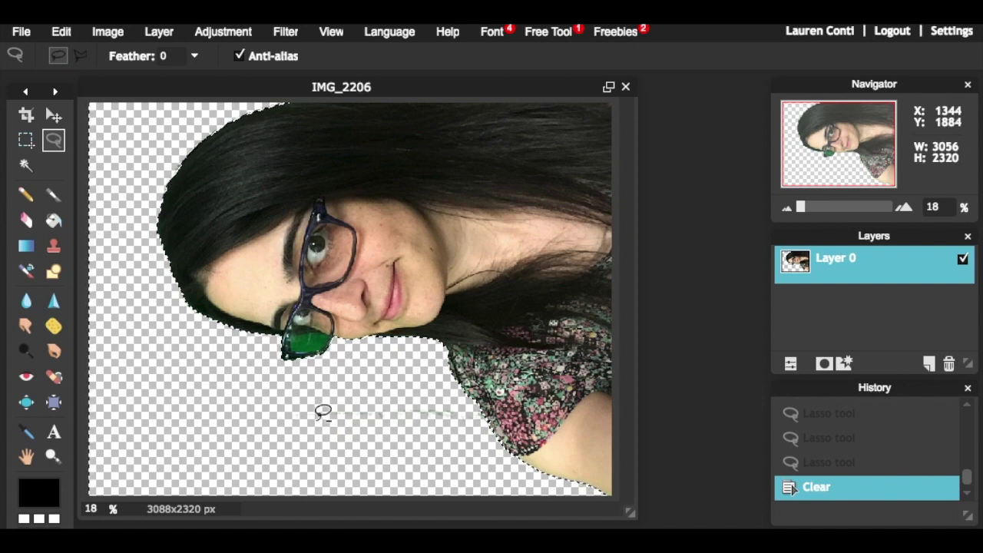
key(ctrl+d)
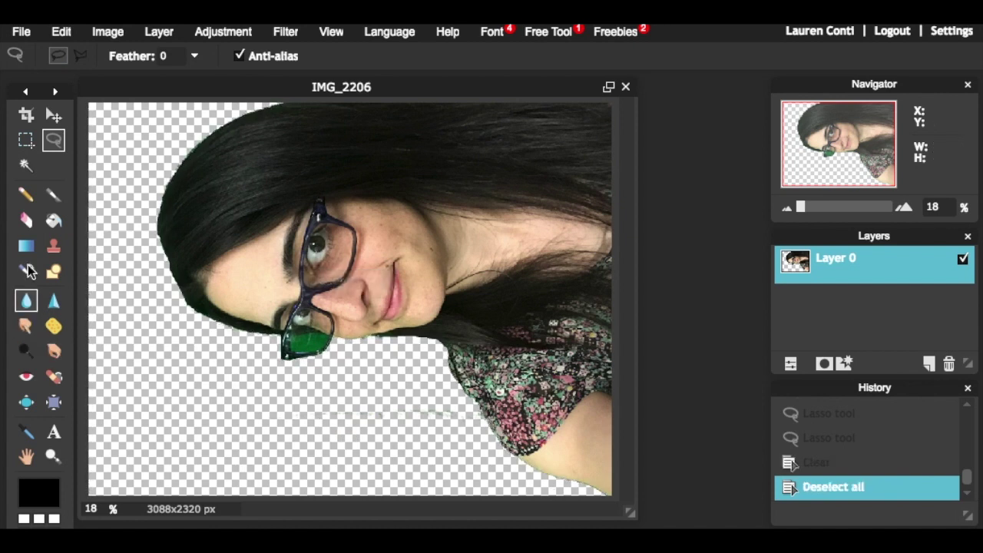
click(25, 165)
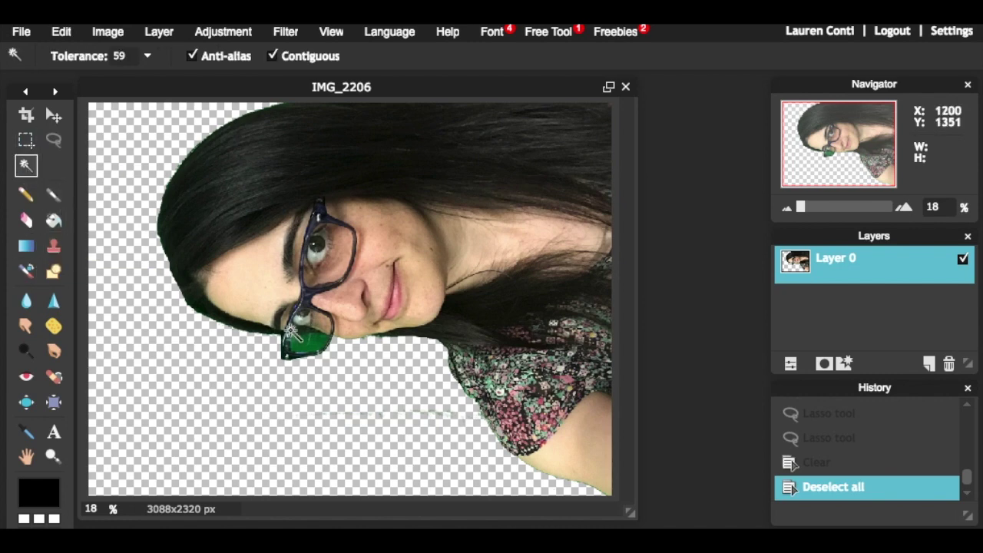
click(318, 343)
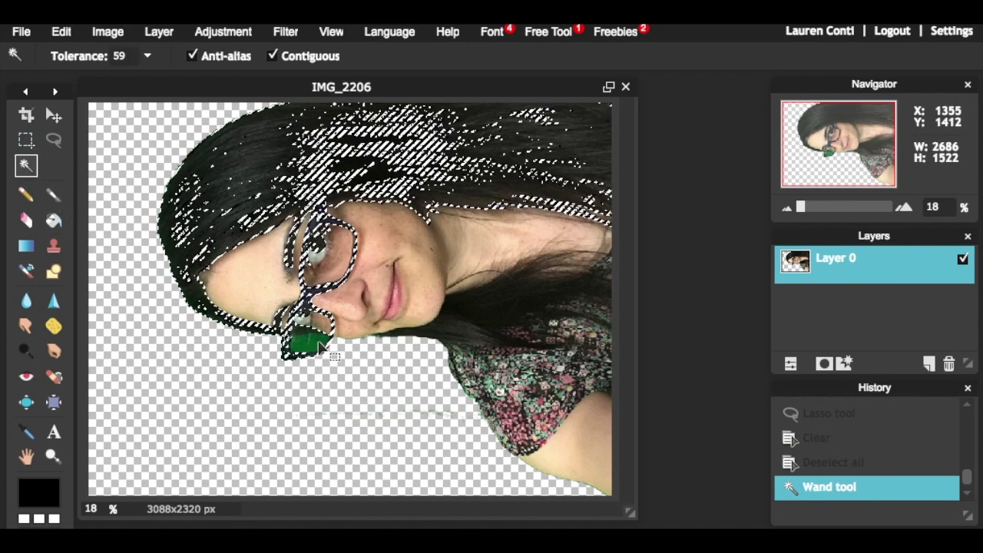
At wand tolerance 25, reselect the lens green, delete it, deselect, and zoom in
double_click(119, 55)
text(25)
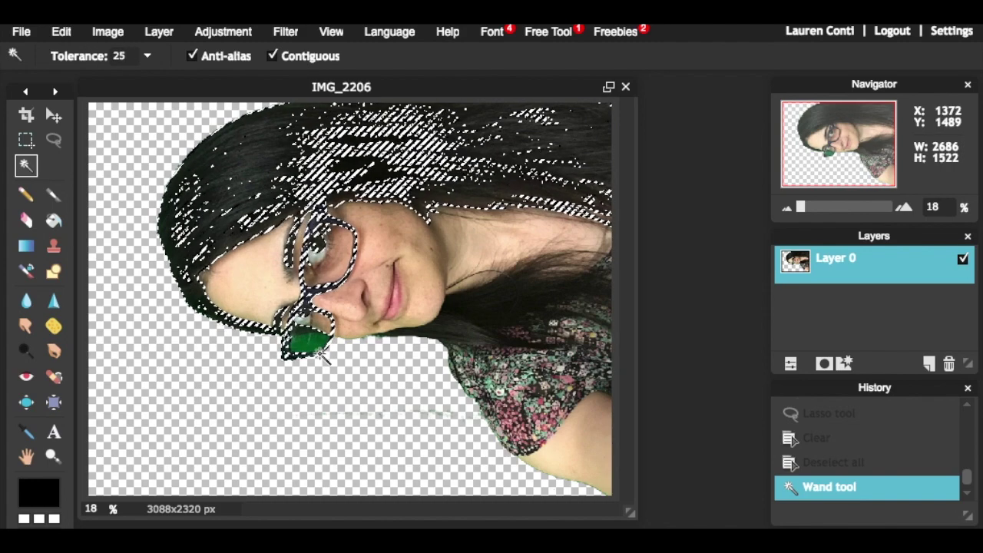
click(321, 426)
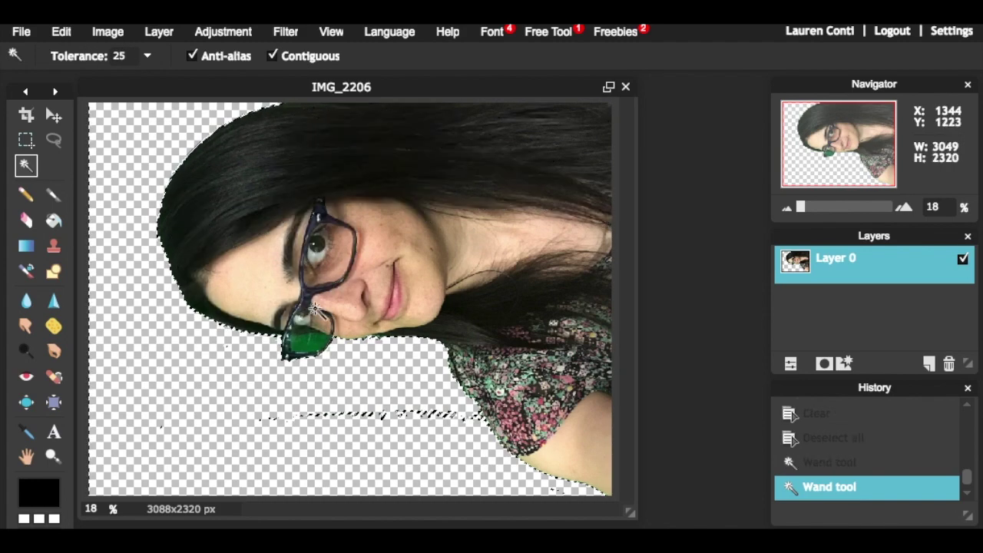
click(311, 339)
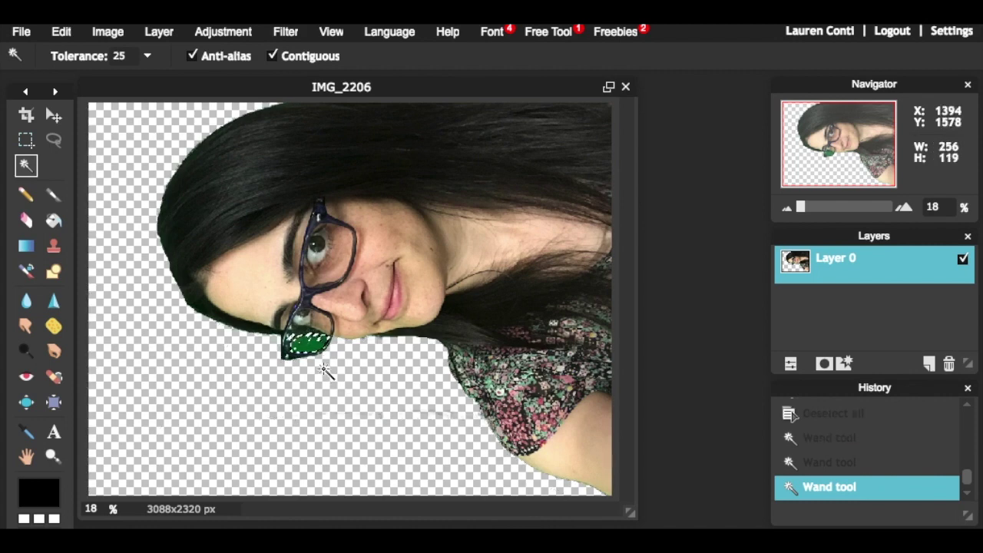
key(Delete)
key(ctrl+d)
key(z)
scroll(325, 361, up, 5)
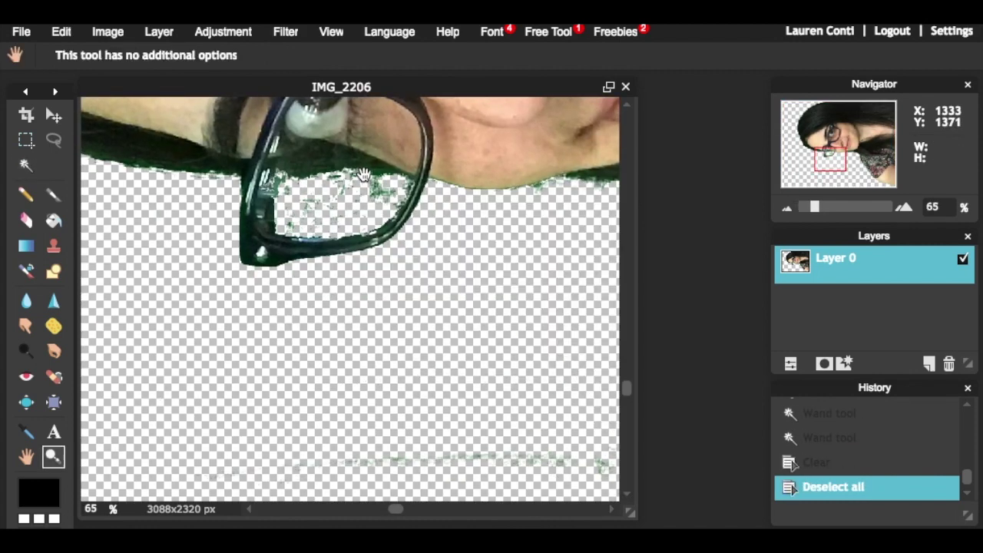
Erase the green specks inside the lower lens, undoing one stray eraser mark
click(26, 221)
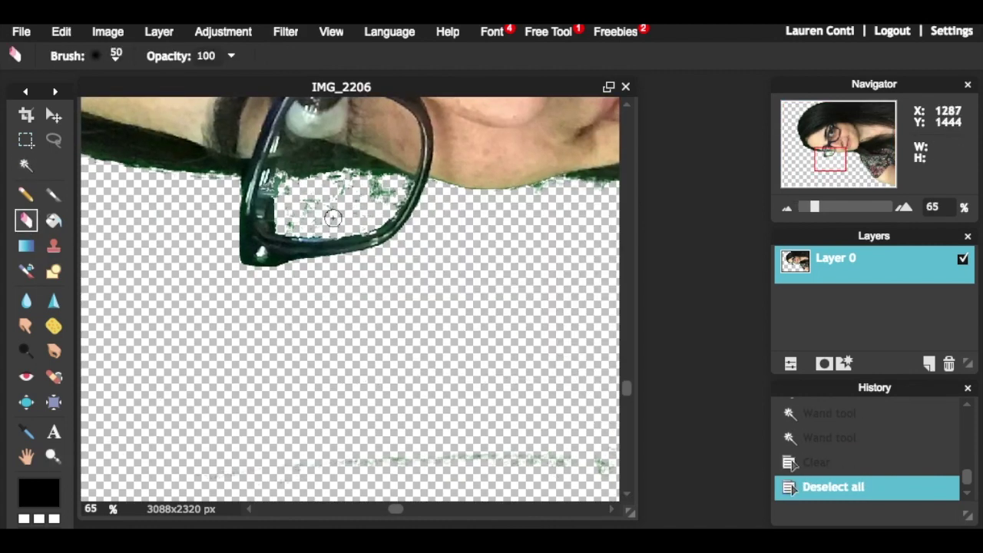
click(274, 191)
key(ctrl+z)
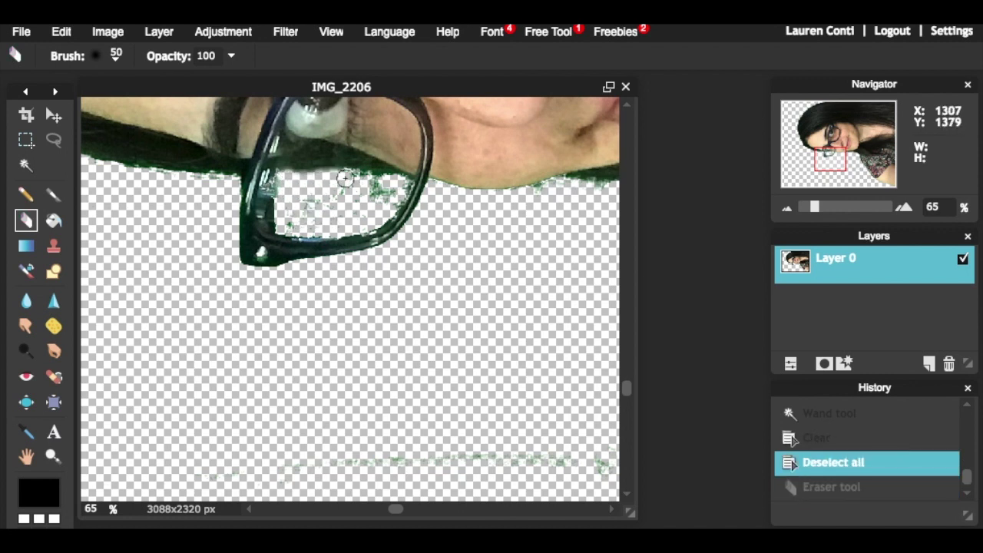
drag(345, 178, 399, 187)
mouse_move(351, 228)
mouse_down()
mouse_move(279, 237)
mouse_move(388, 192)
mouse_up()
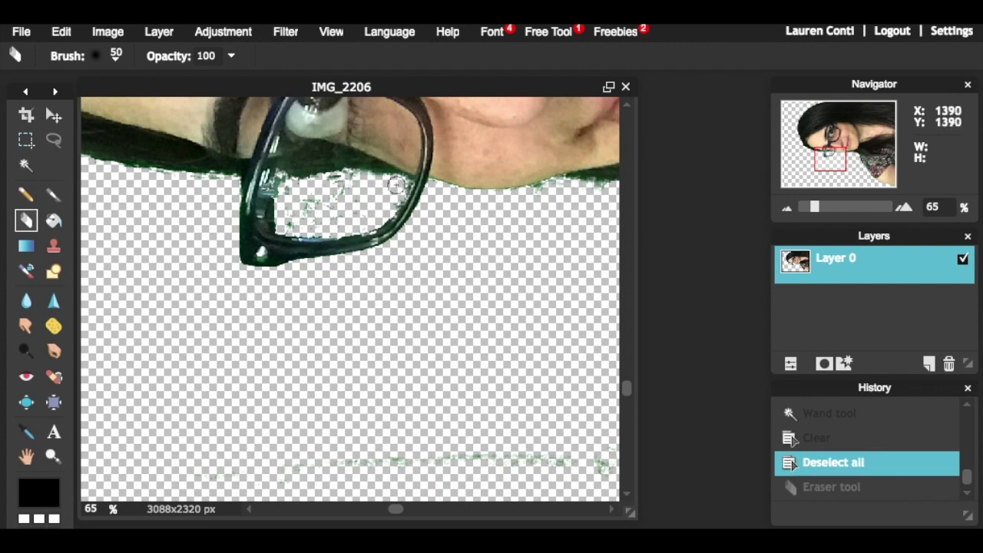
click(115, 60)
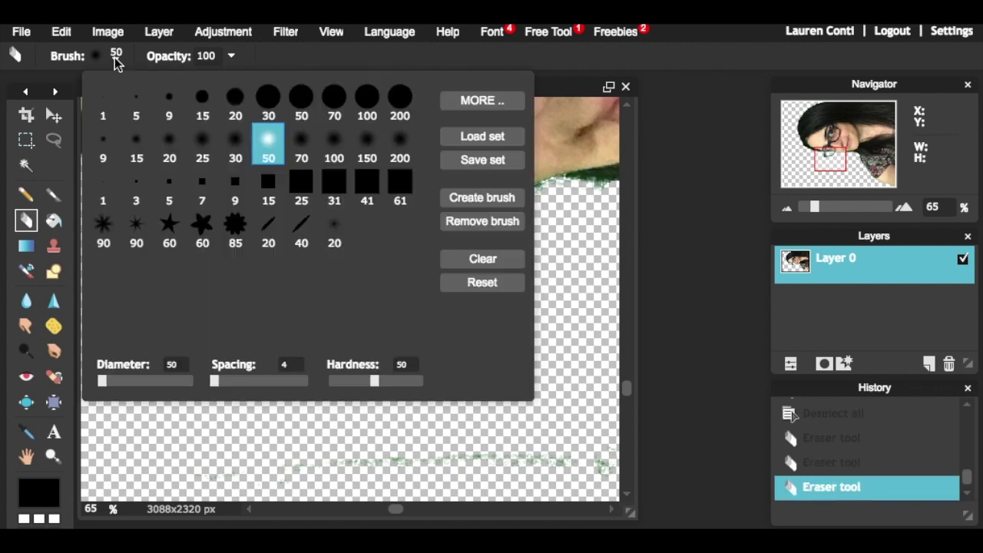
With a hard 20 px eraser, erase the green fringe along the hair edge
click(232, 105)
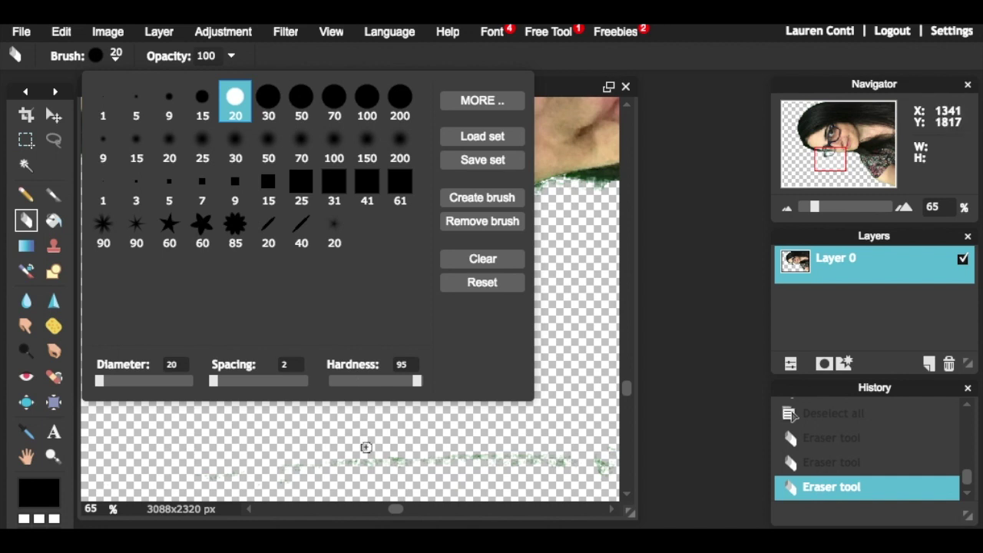
scroll(396, 284, up, 4)
mouse_move(389, 284)
mouse_down()
mouse_move(116, 249)
mouse_move(548, 367)
mouse_move(623, 397)
mouse_move(437, 331)
mouse_up()
drag(370, 310, 294, 264)
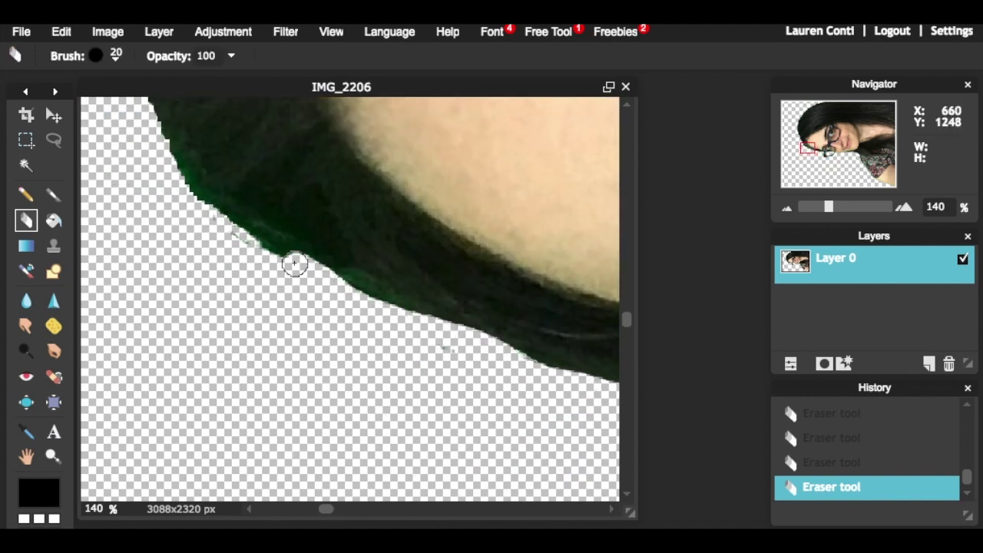
key(ctrl+z)
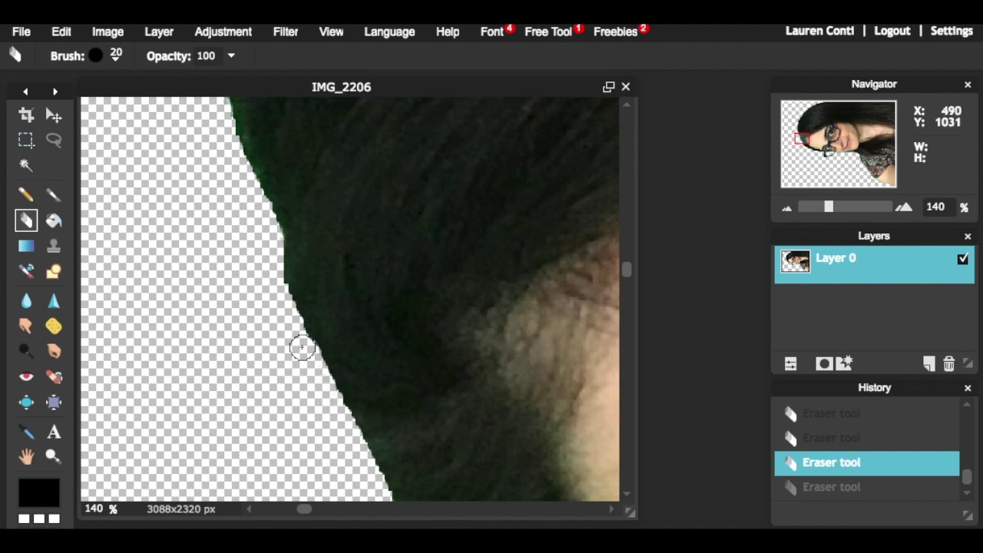
drag(278, 301, 272, 286)
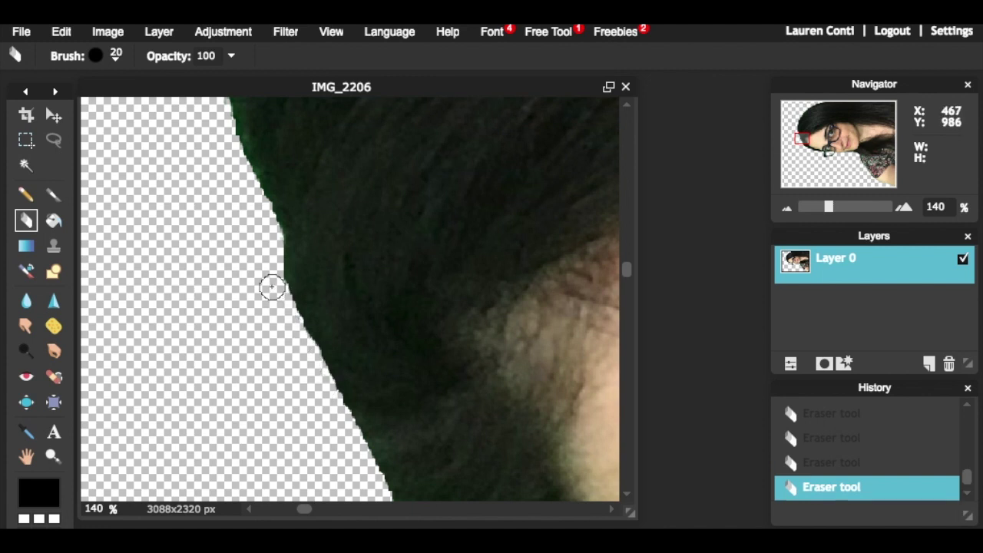
Switch to a 9 px eraser and erase the green strip beside the glasses frame
click(117, 57)
click(361, 95)
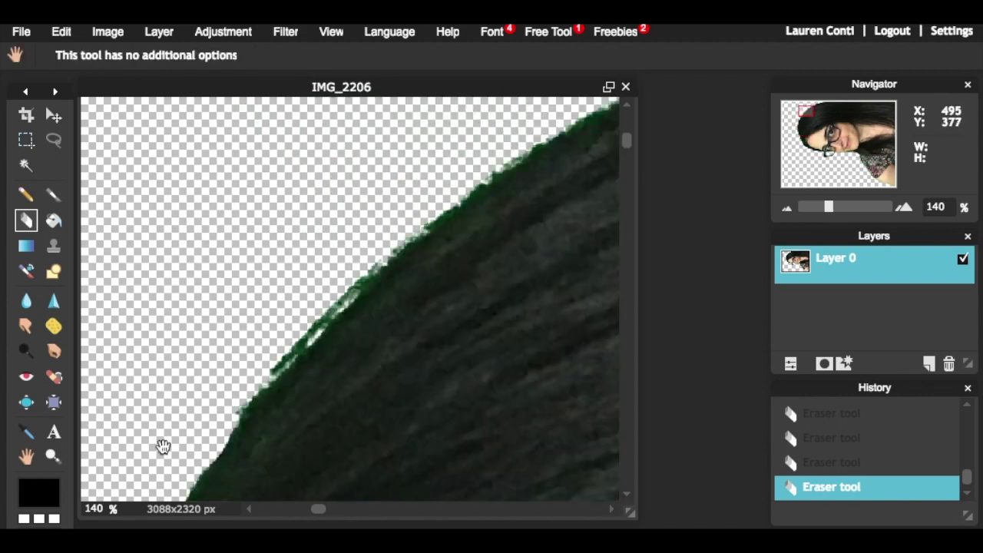
key(ctrl+z)
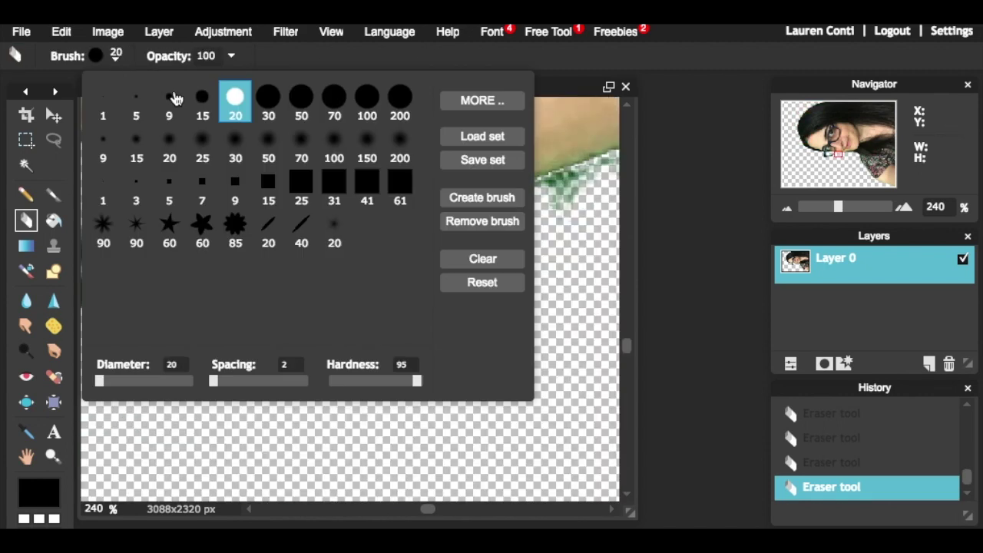
click(169, 98)
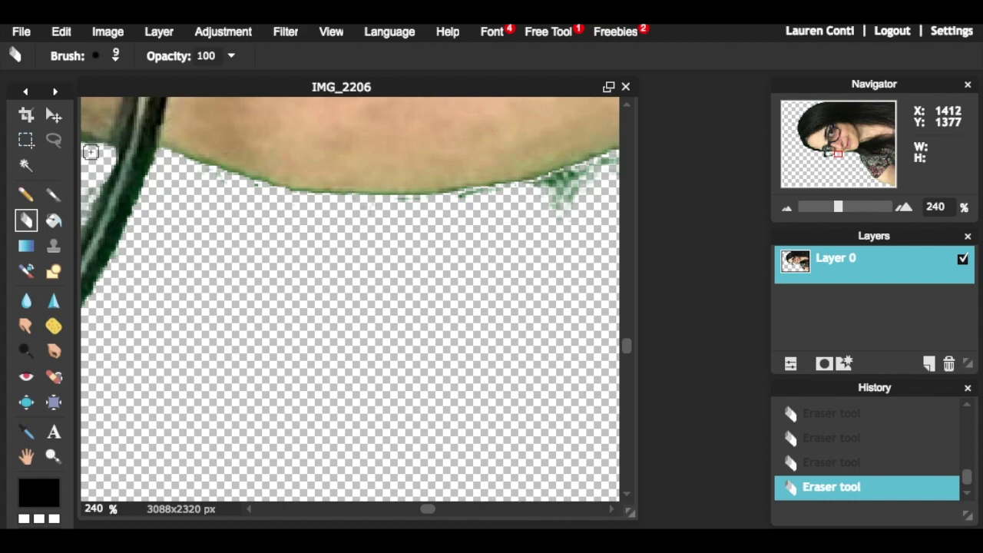
drag(91, 151, 287, 183)
scroll(286, 175, left, 10)
scroll(285, 175, up, 2)
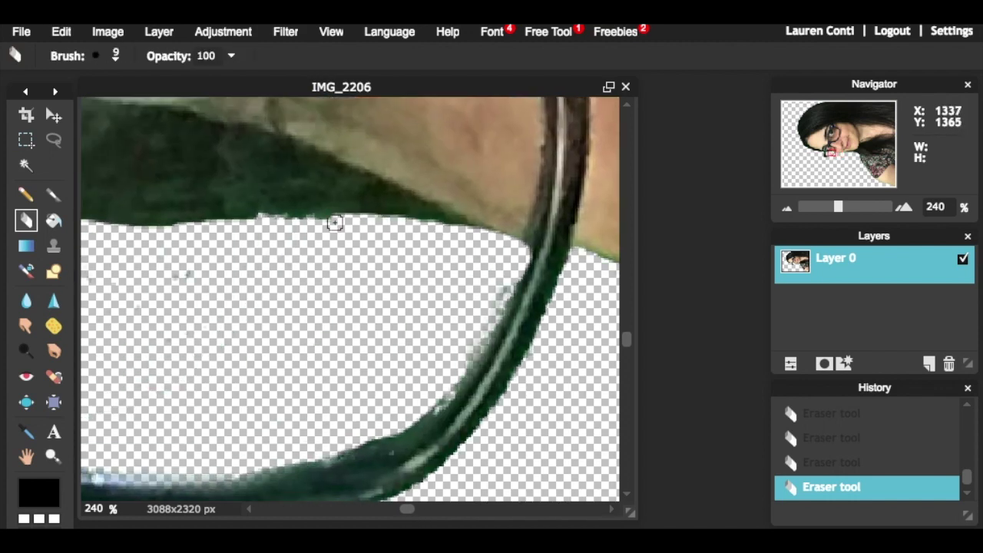
drag(259, 254, 235, 326)
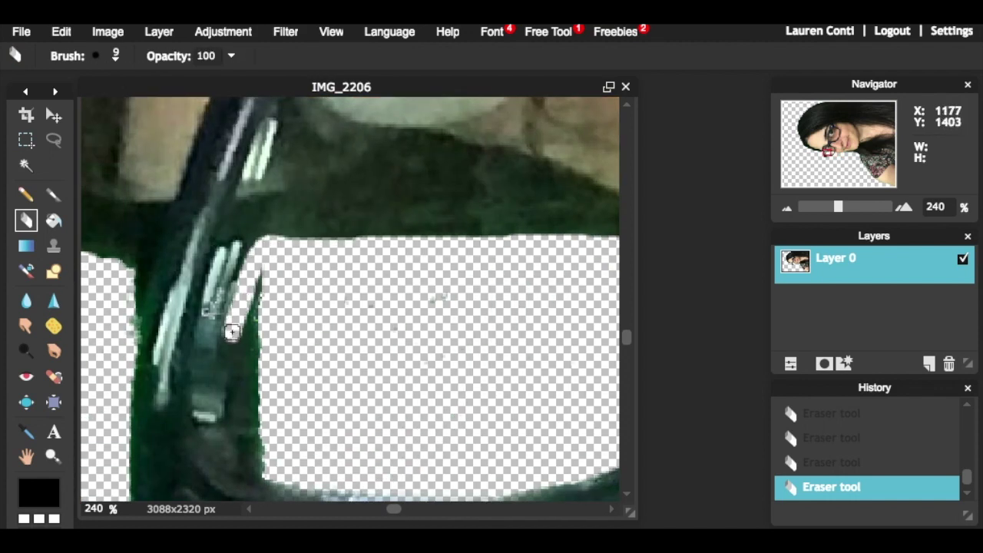
drag(262, 393, 242, 409)
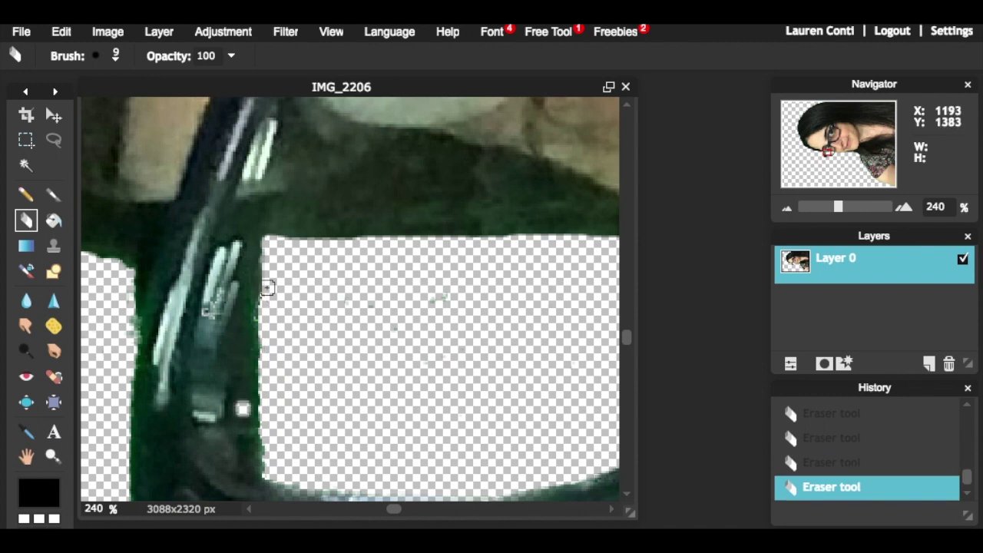
key(ctrl+y)
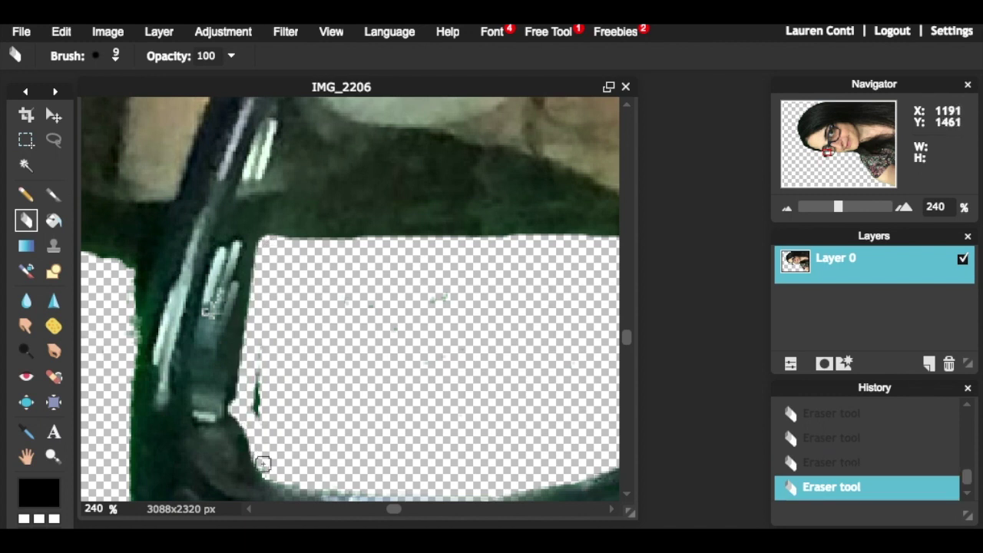
scroll(263, 463, right, 6)
key(ctrl+z)
Pick the 100 px brush and pan to the shirt's cut-out edge
click(115, 55)
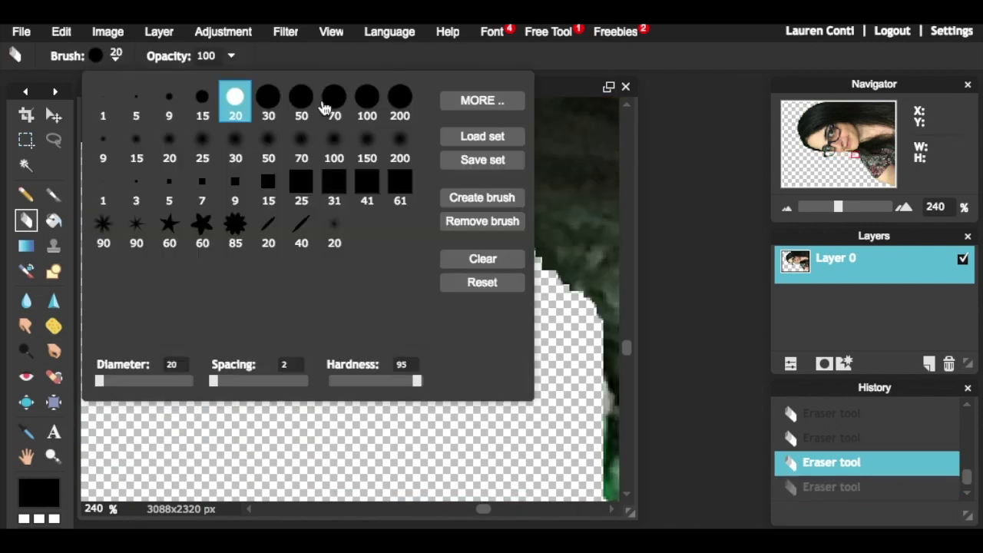
click(366, 96)
key(ctrl+y)
scroll(474, 338, down, 10)
scroll(474, 338, right, 5)
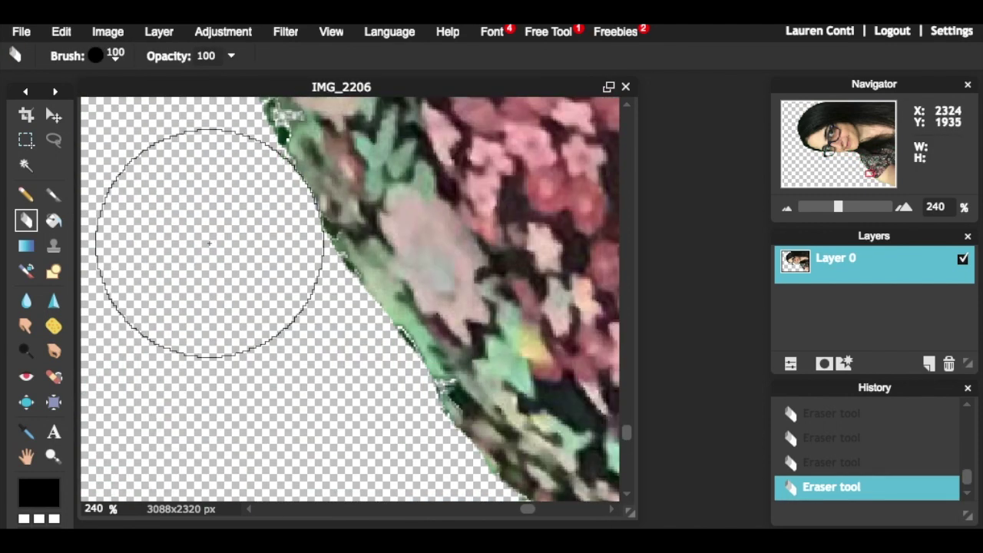
key(space)
drag(209, 244, 250, 346)
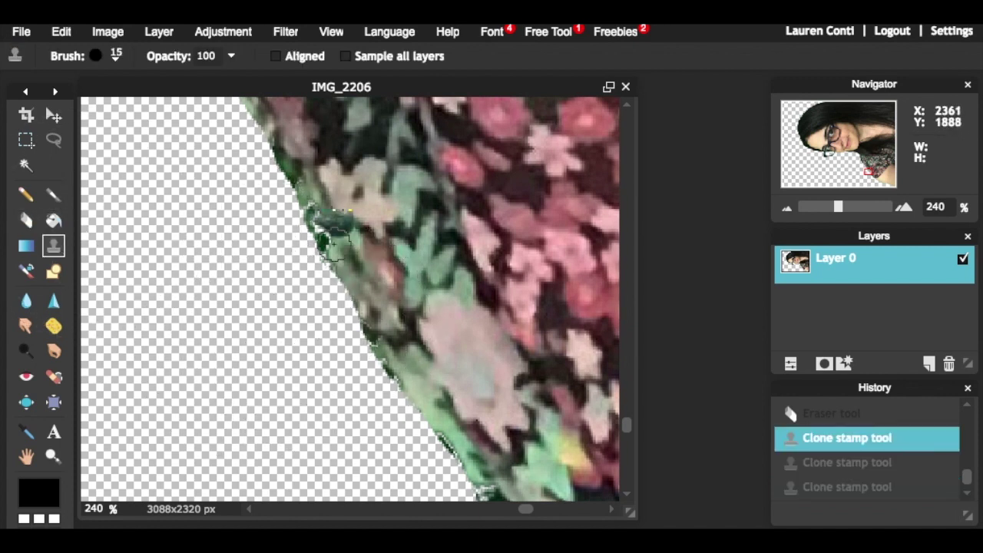
Clone clean texture over the shirt's cut-out edge using a soft 25 px brush
mouse_move(321, 243)
mouse_down()
mouse_move(310, 215)
mouse_move(344, 229)
mouse_move(348, 301)
mouse_move(321, 229)
mouse_move(344, 217)
mouse_move(328, 203)
mouse_move(340, 227)
mouse_up()
click(116, 60)
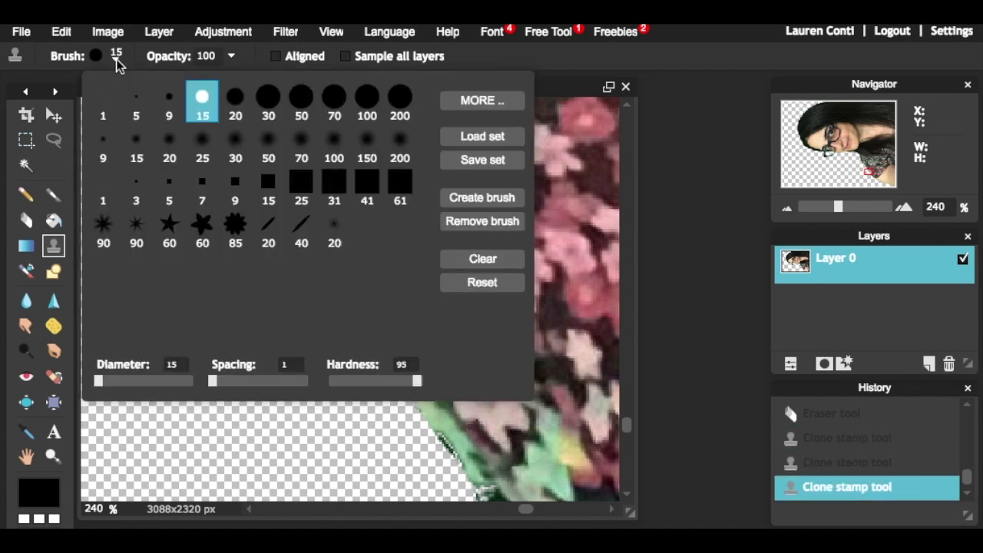
click(220, 149)
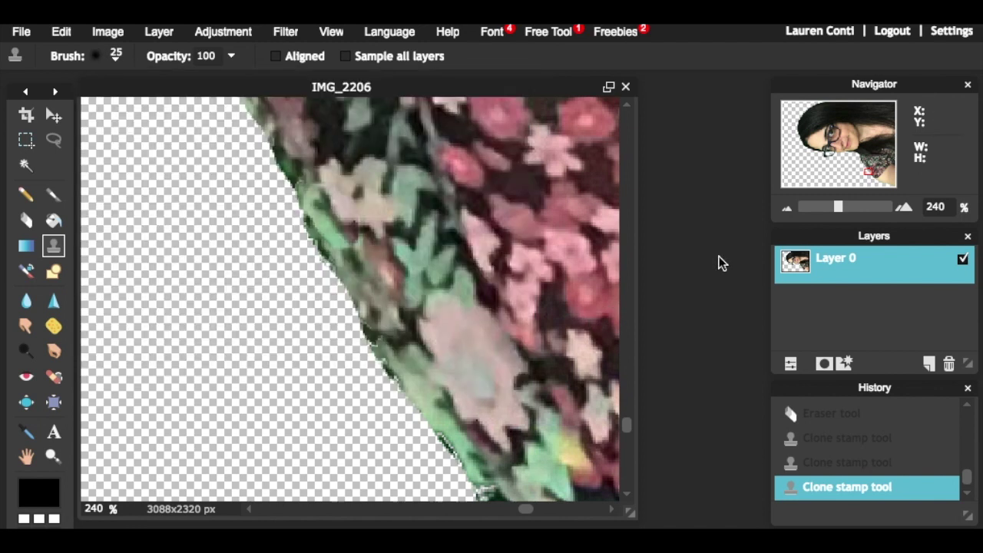
mouse_move(343, 242)
mouse_down()
mouse_move(322, 187)
mouse_move(348, 255)
mouse_up()
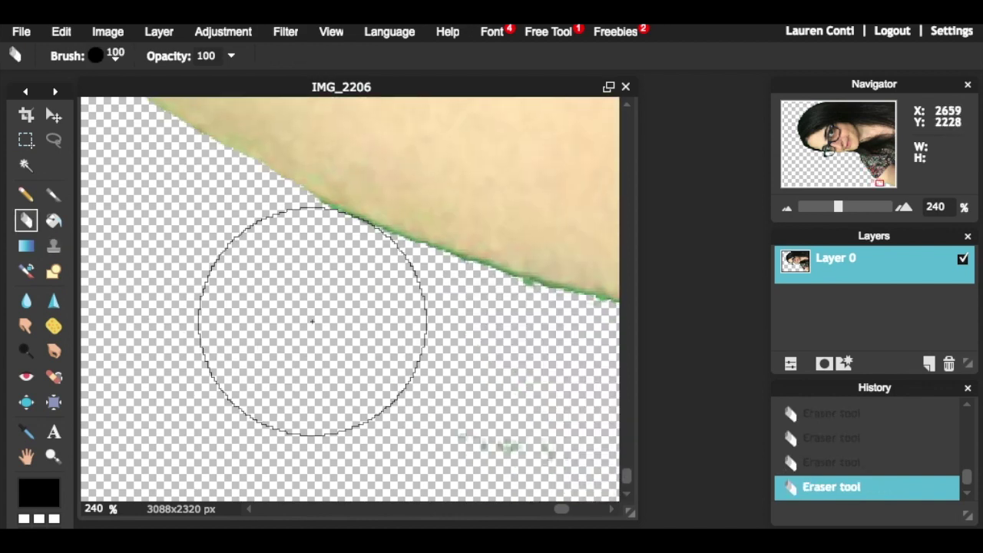
scroll(312, 321, up, 5)
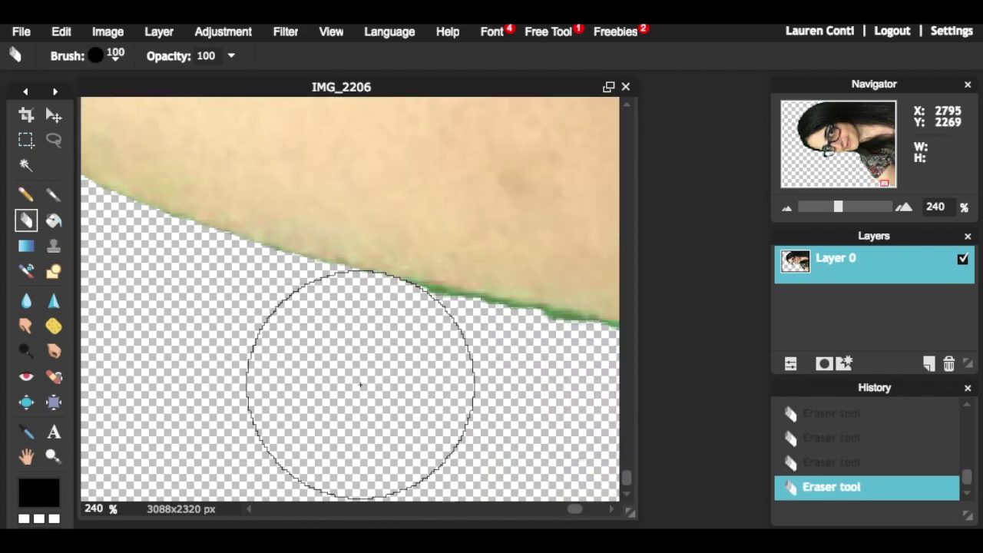
Rotate the canvas 90° clockwise and fit the whole image in the window
key(ctrl+0)
click(108, 32)
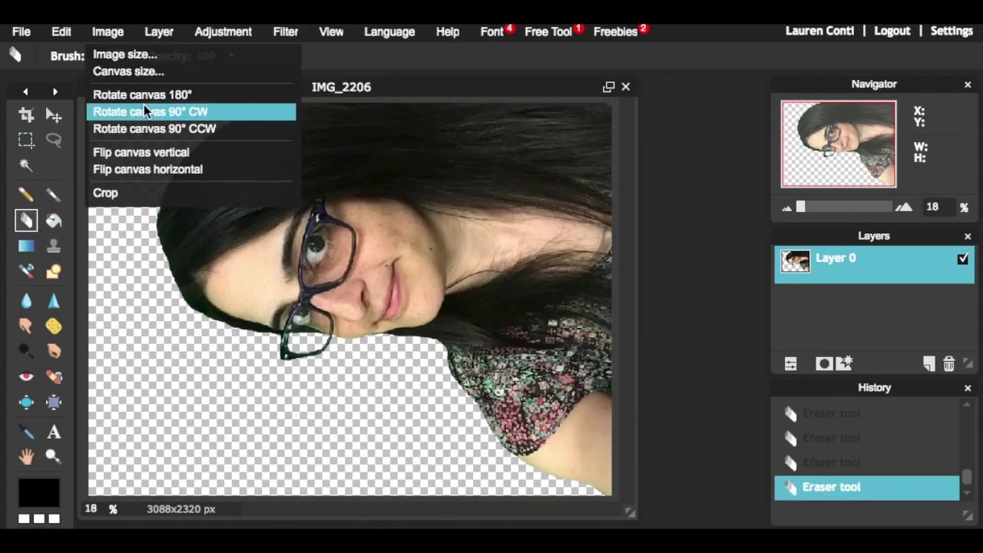
click(144, 110)
click(331, 32)
click(342, 102)
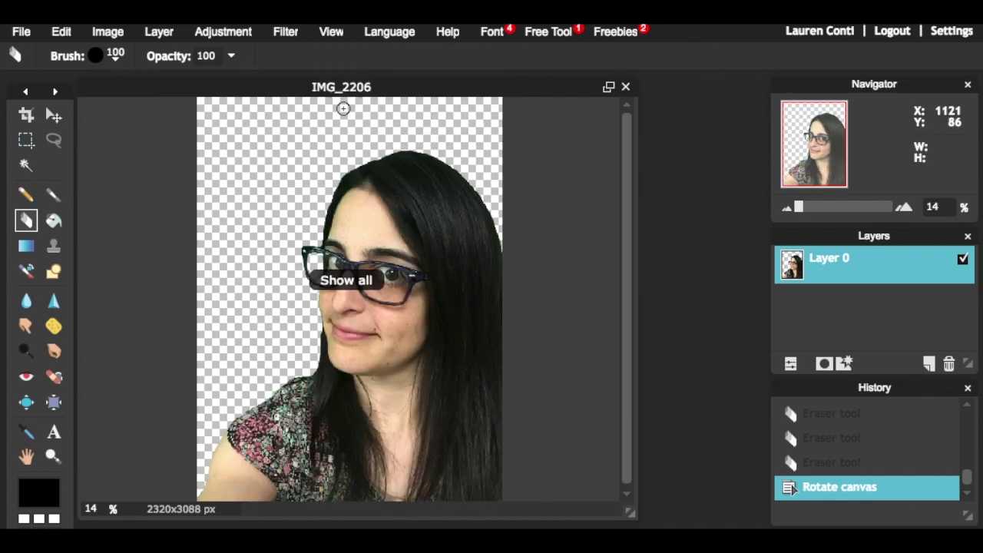
Open the Cyclone coaster photo as Layer 1, scale it to fill the canvas, and move it below Layer 0
click(148, 35)
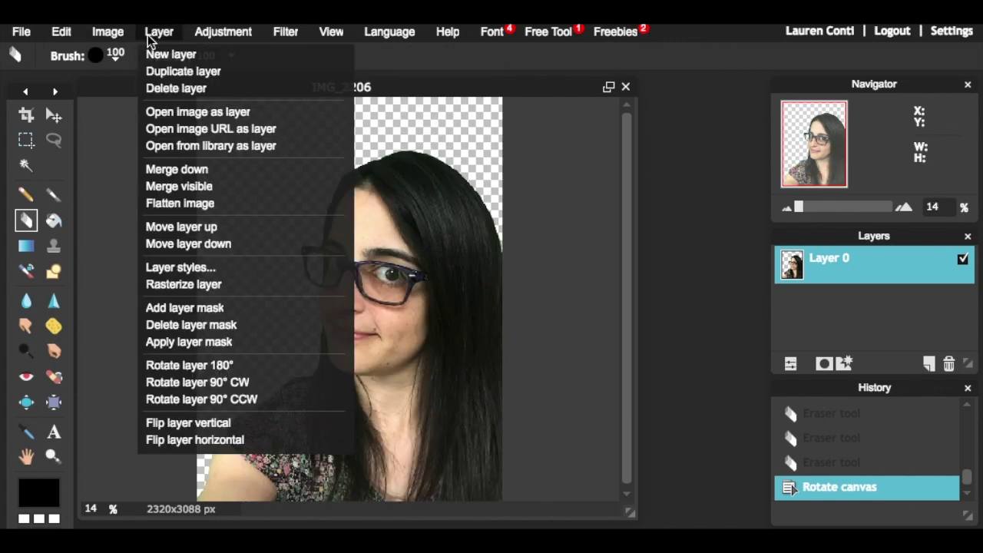
click(190, 118)
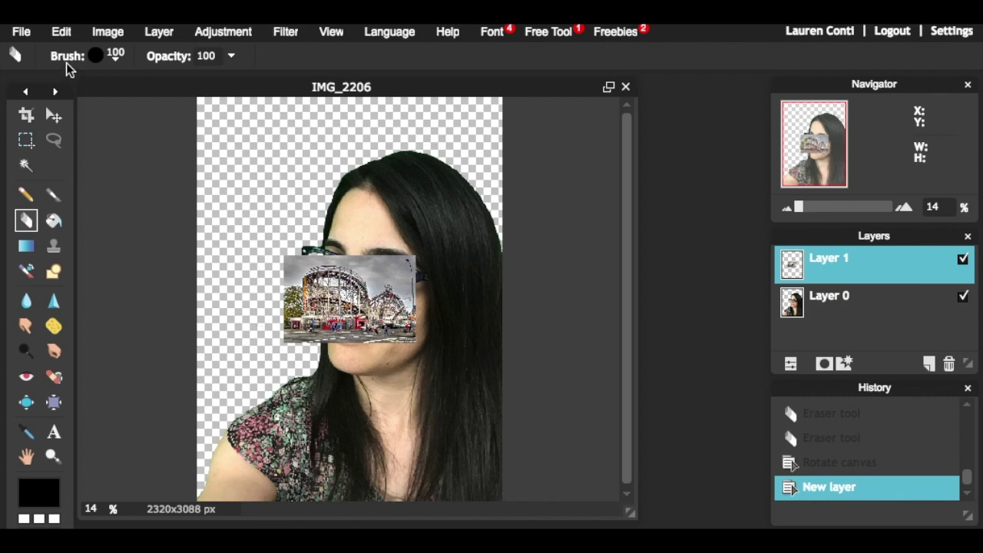
click(72, 32)
click(111, 170)
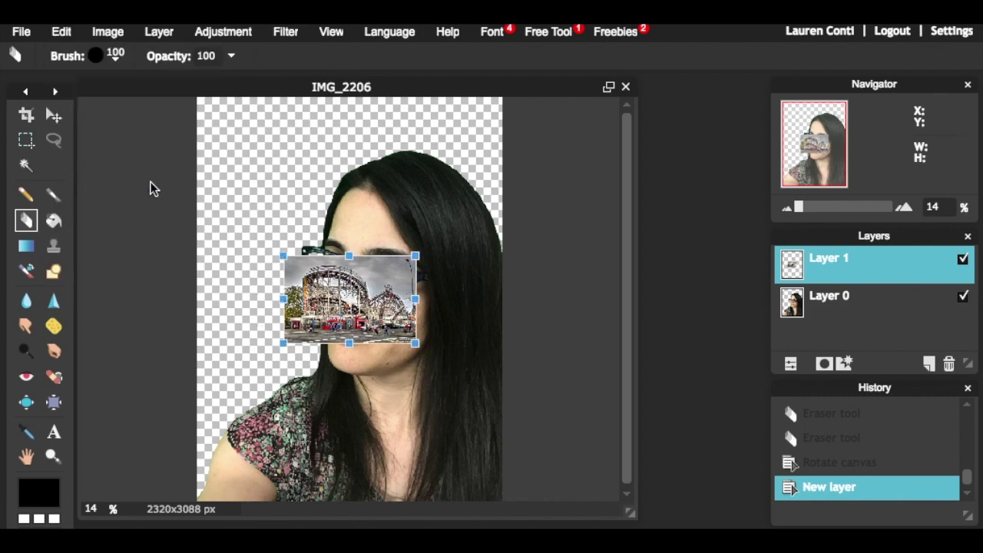
drag(275, 259, 81, 72)
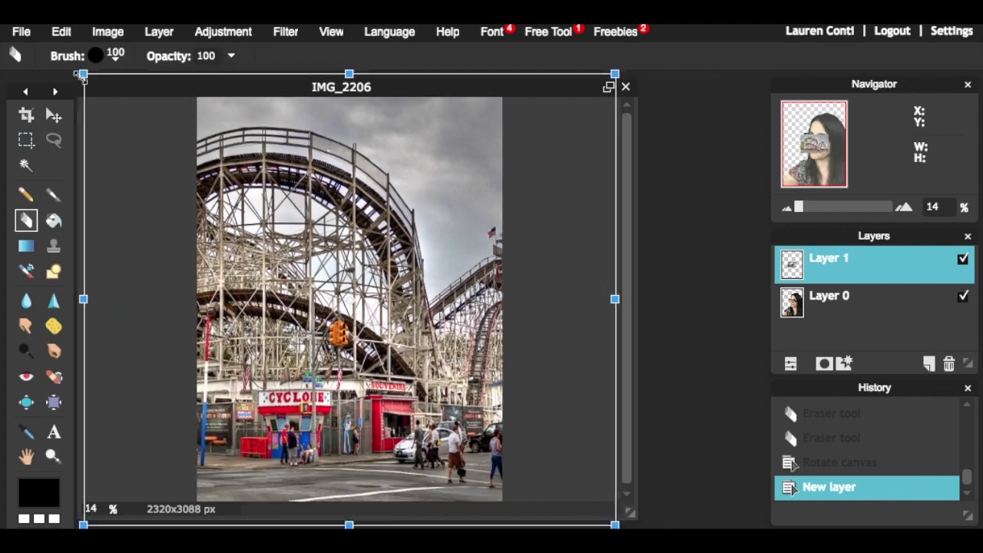
drag(260, 186, 345, 166)
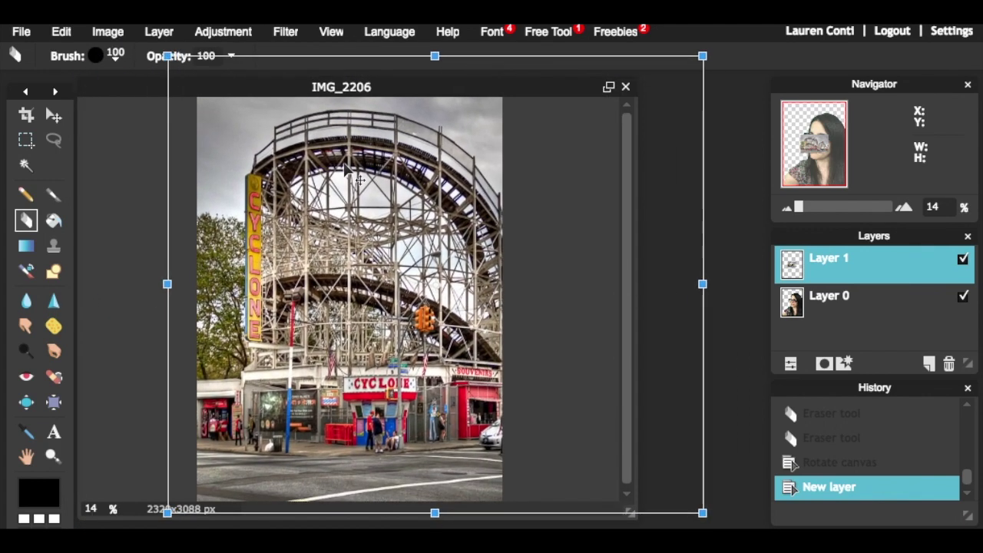
drag(347, 170, 340, 171)
key(Return)
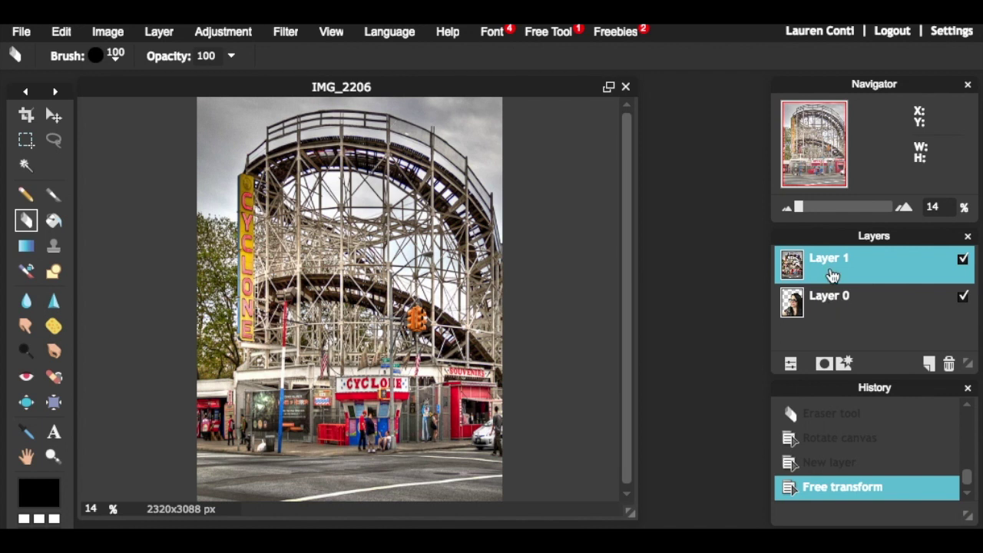
drag(833, 276, 828, 328)
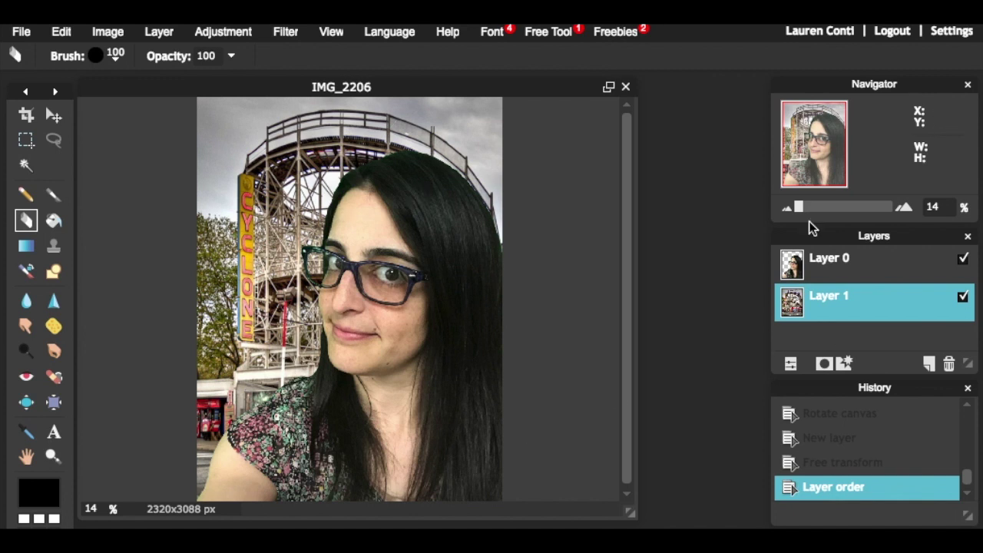
Apply Brightness -9 and Contrast 3 to the portrait layer, Layer 0
click(831, 263)
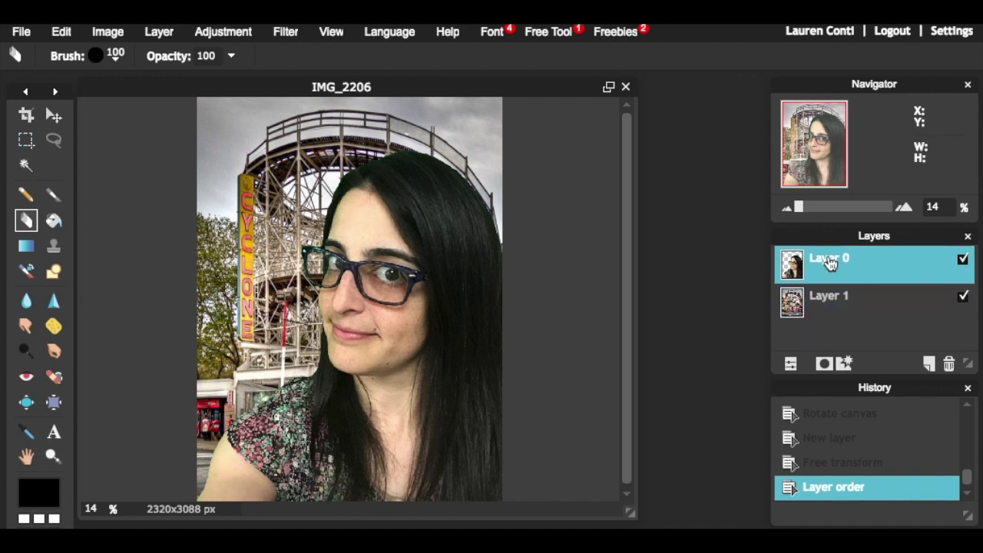
click(230, 35)
click(242, 54)
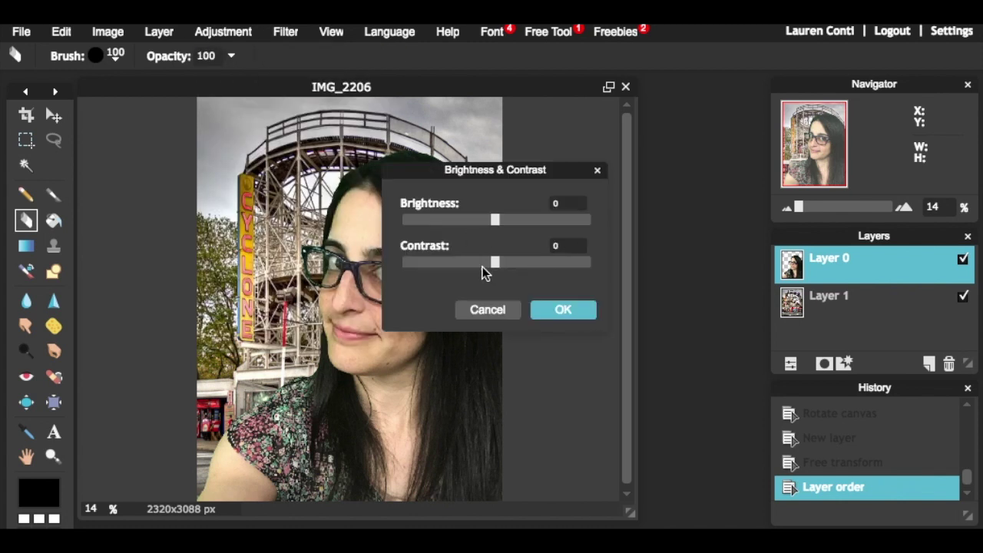
mouse_move(495, 263)
mouse_down()
mouse_move(520, 263)
mouse_move(497, 262)
mouse_up()
drag(496, 222, 486, 223)
click(550, 301)
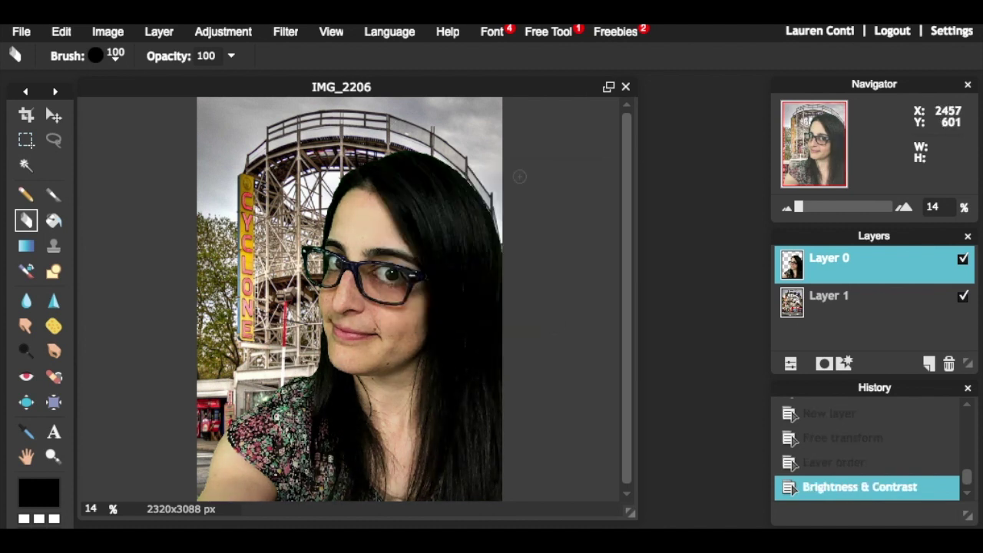
drag(494, 76, 512, 76)
click(61, 31)
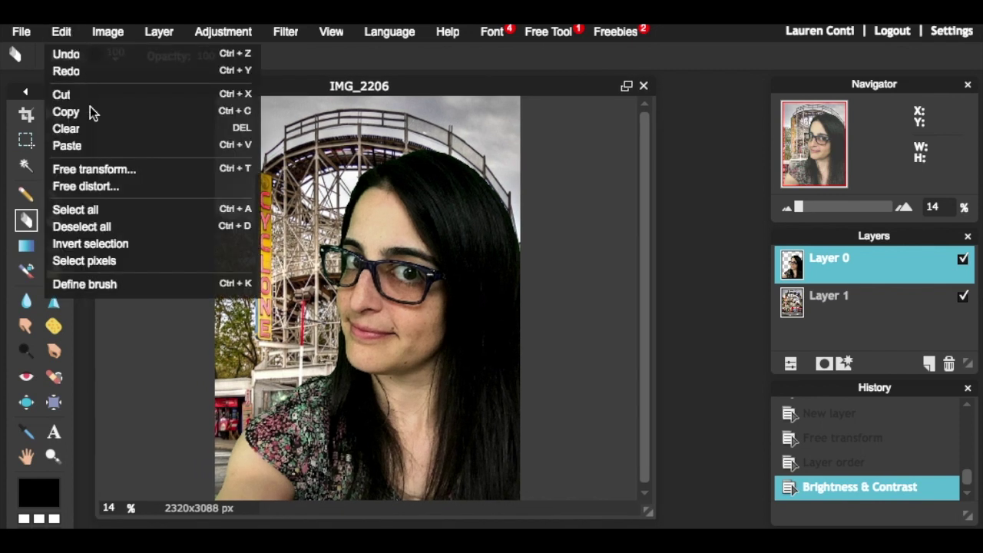
Free-transform Layer 0 smaller, place it bottom-right, and briefly toggle its visibility to check
click(95, 169)
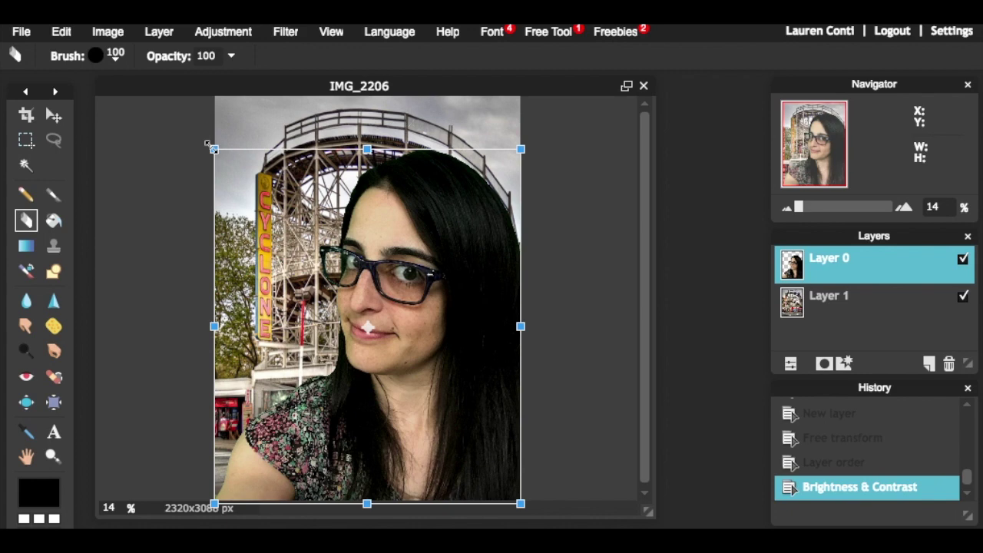
drag(207, 144, 230, 196)
drag(397, 309, 453, 362)
key(Return)
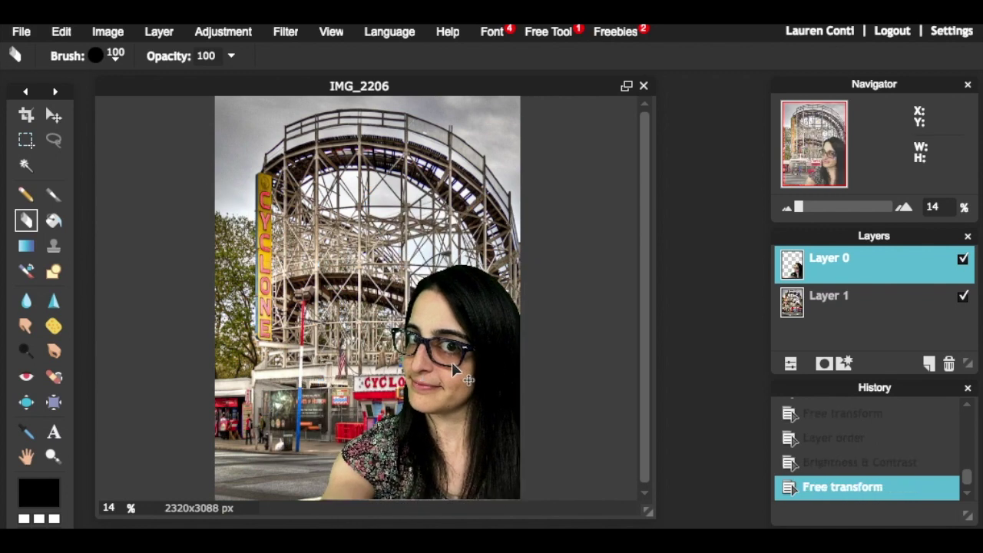
click(963, 261)
click(964, 262)
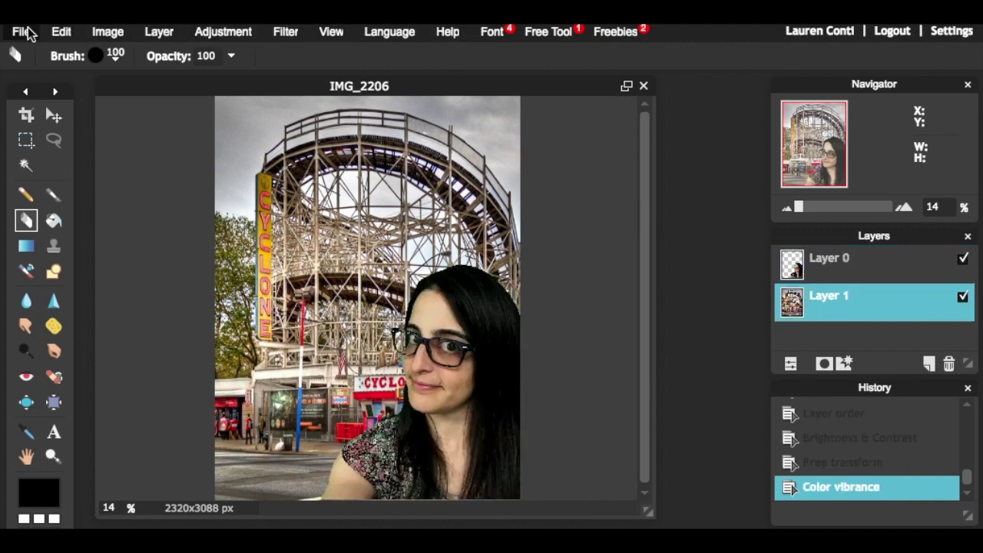
In the Save dialog, name the file 'Cyclone' and check the JPEG format list
click(23, 32)
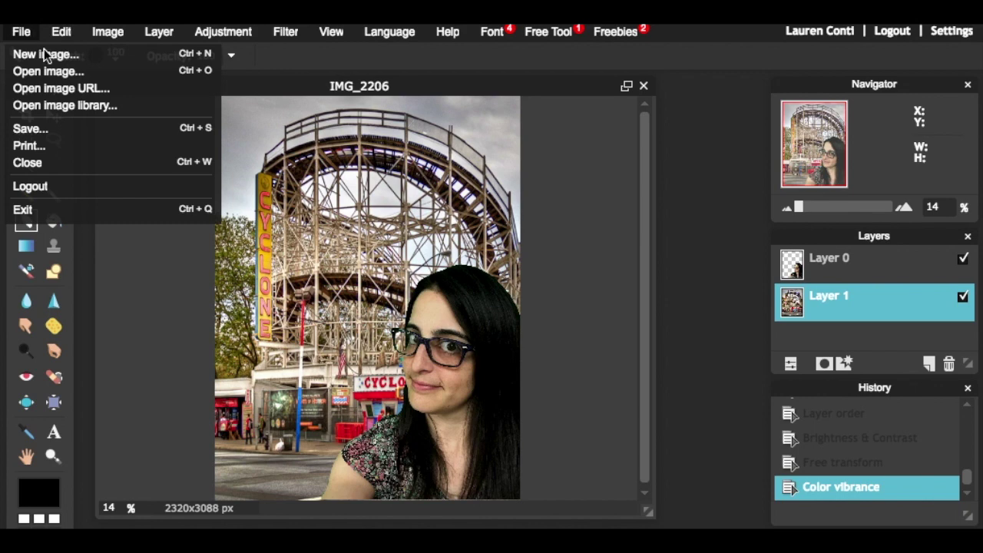
click(56, 128)
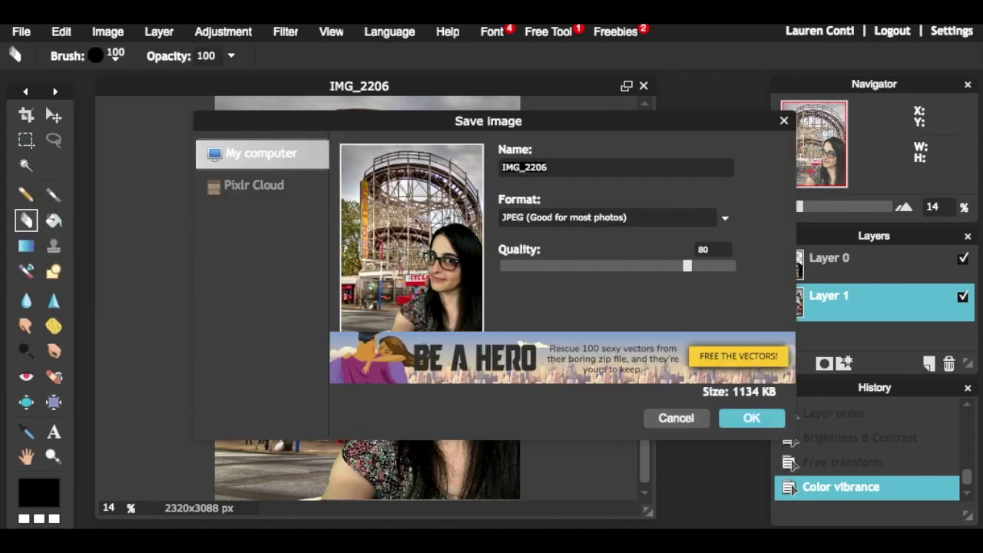
text(Cyclone)
click(634, 218)
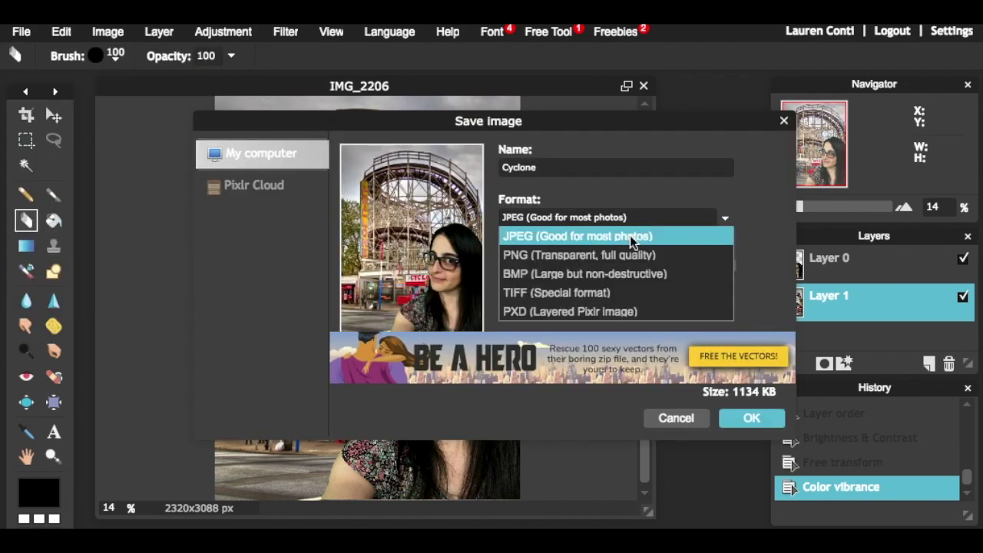